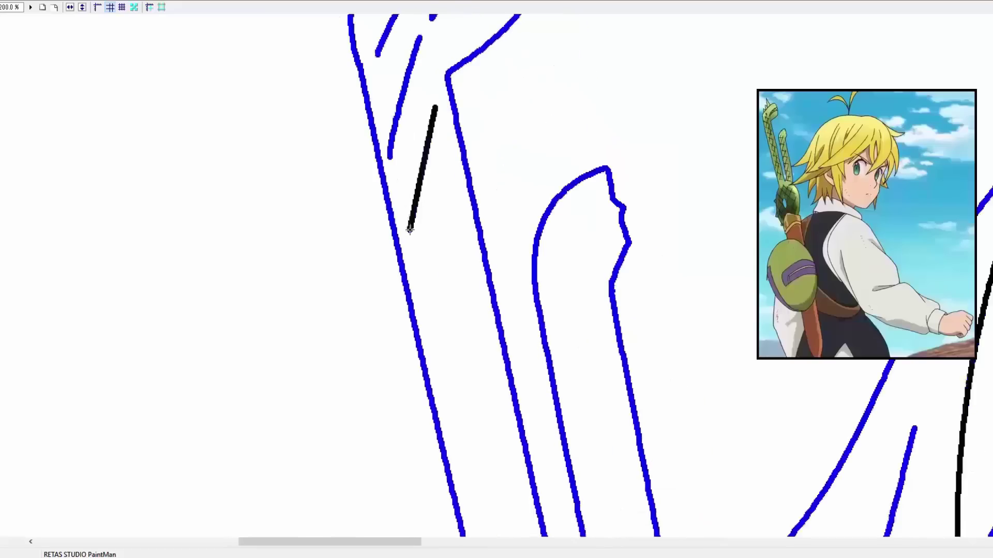
# Step: Draw short crossing diagonal strokes along both sword handles to form their scale-like wrapping
pyautogui.keyDown('alt'); pyautogui.click(453, 262); pyautogui.keyUp('alt')
pyautogui.scroll(-3, 454, 358)
pyautogui.moveTo(438, 295); pyautogui.dragTo(427, 359)
pyautogui.moveTo(448, 341); pyautogui.dragTo(440, 403)
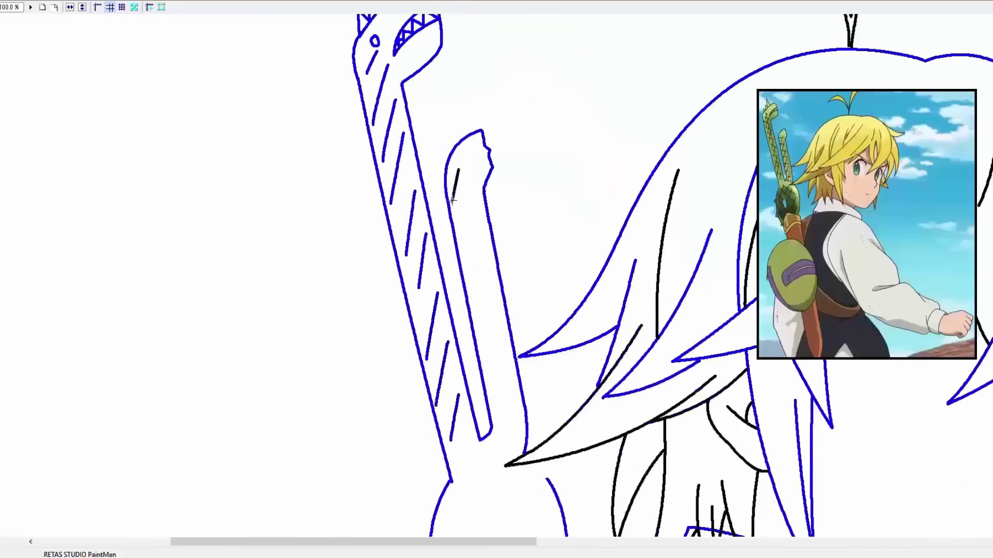
pyautogui.scroll(-3, 503, 342)
pyautogui.scroll(4, 504, 343)
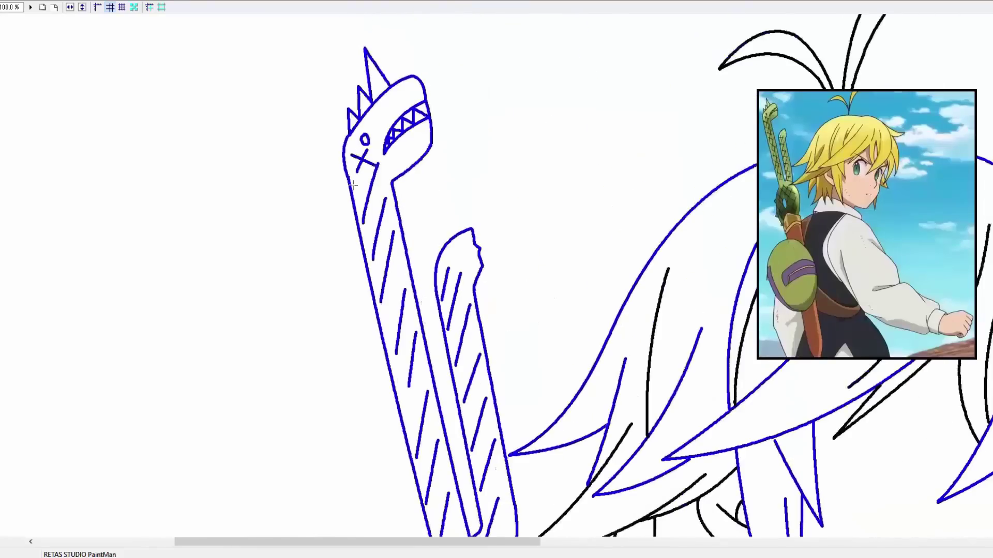
pyautogui.hscroll(2, 504, 342)
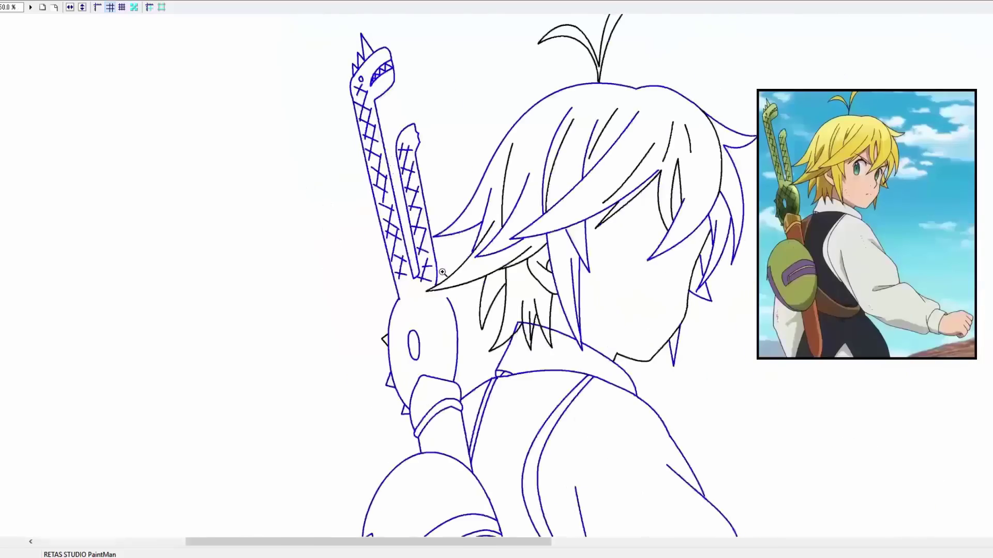
# Step: Draw a diagonal crosshatch over the oval sword guard around its central hole
pyautogui.keyDown('alt'); pyautogui.click(405, 114); pyautogui.keyUp('alt')
pyautogui.click(405, 114)
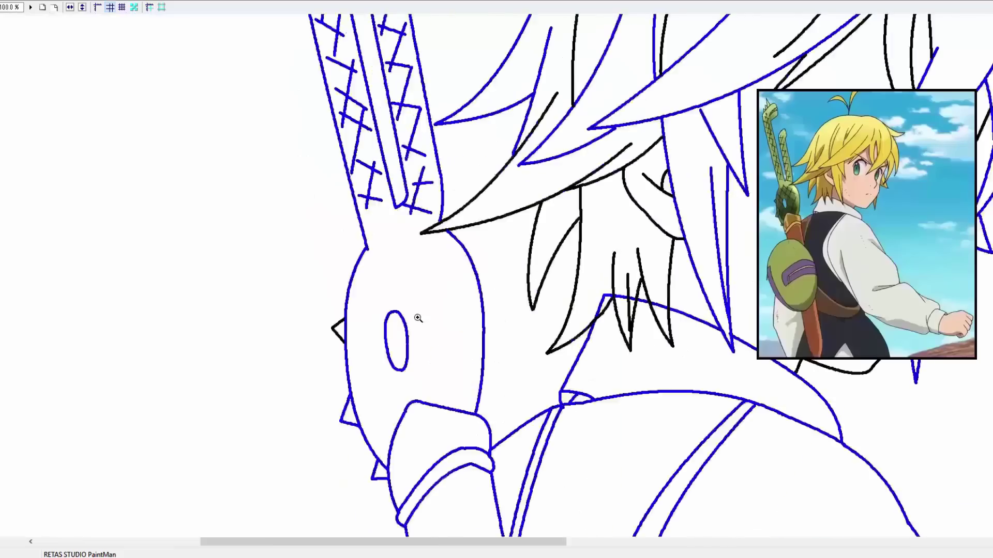
pyautogui.click(417, 317)
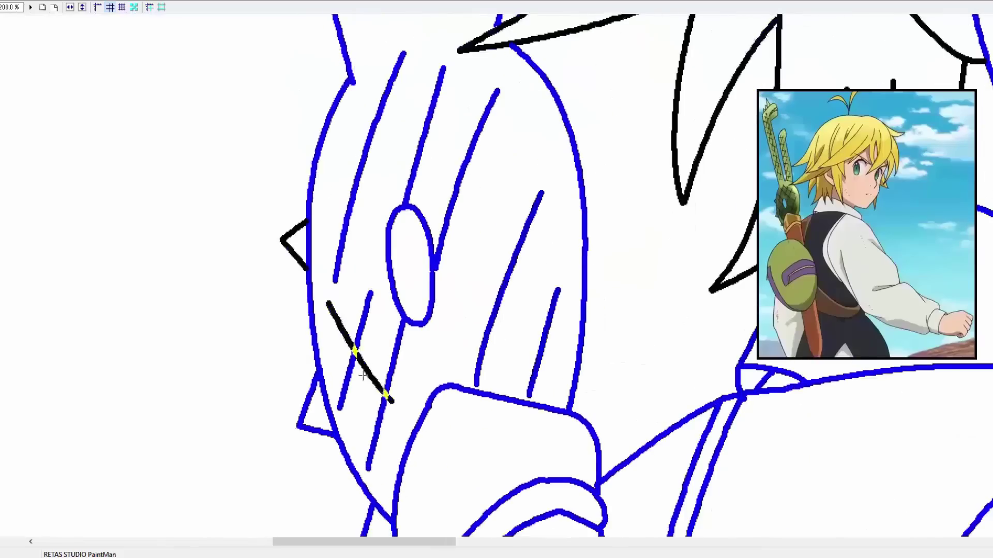
pyautogui.scroll(2, 362, 376)
pyautogui.keyDown('alt'); pyautogui.click(439, 368); pyautogui.keyUp('alt')
# Step: Erase the peak of the collar line where it overlaps the hair strands at the nape
pyautogui.keyDown('alt'); pyautogui.click(438, 326); pyautogui.keyUp('alt')
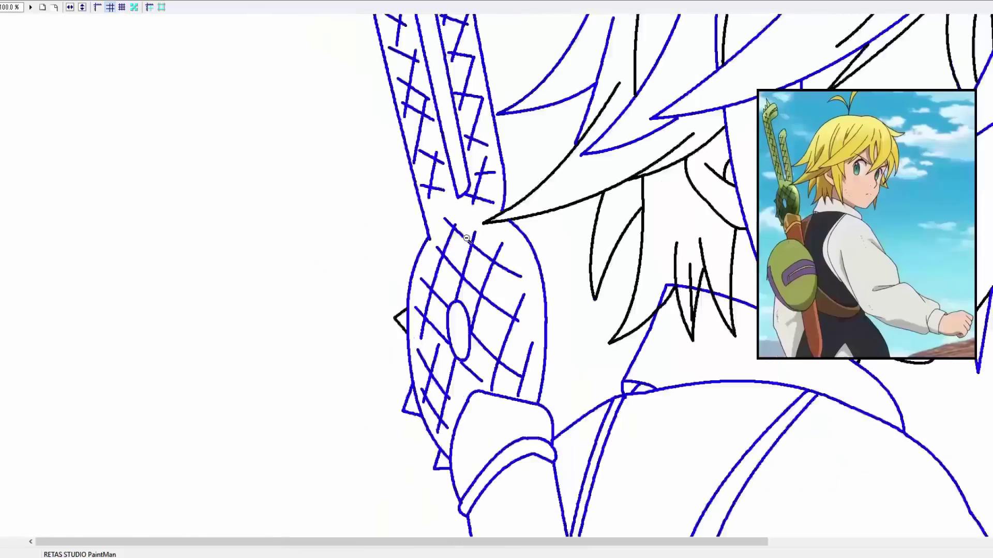
pyautogui.keyDown('alt'); pyautogui.click(437, 281); pyautogui.keyUp('alt')
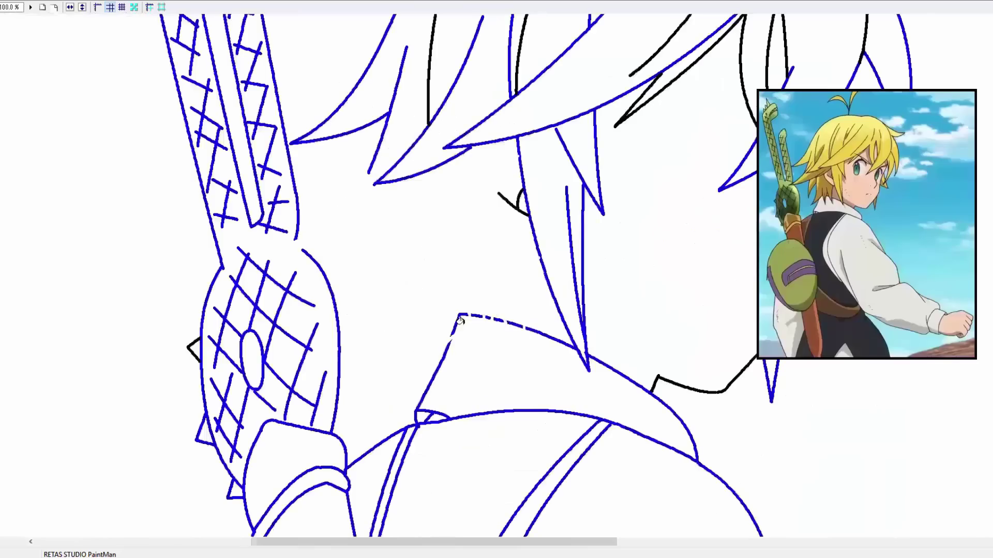
pyautogui.moveTo(464, 292)
pyautogui.mouseDown()
pyautogui.moveTo(455, 336)
pyautogui.moveTo(517, 328)
pyautogui.mouseUp()
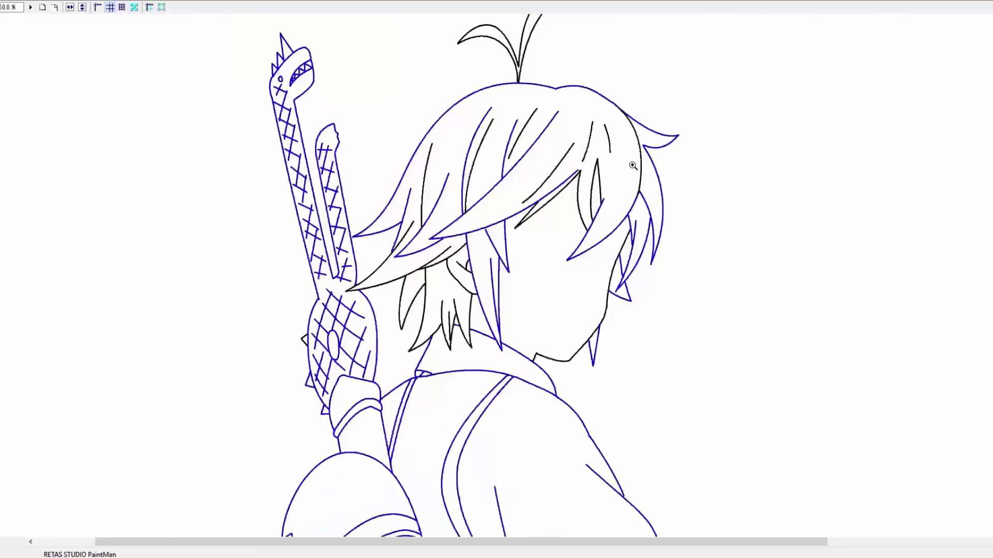
# Step: Outline the thick upper eyelashes of both eyes and draw the far eye's inner contour
pyautogui.click(313, 352)
pyautogui.click(313, 353)
pyautogui.moveTo(375, 342); pyautogui.dragTo(492, 257)
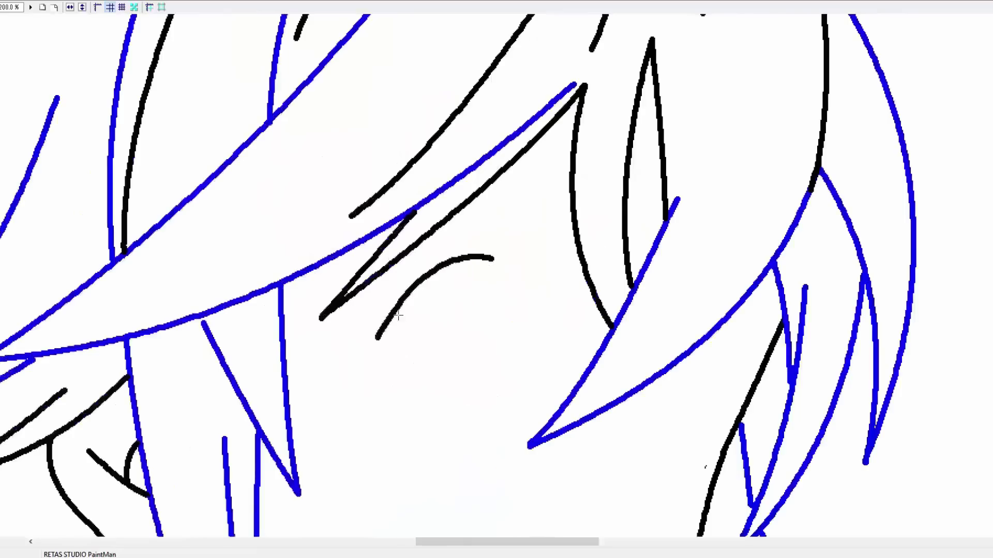
pyautogui.moveTo(432, 308)
pyautogui.mouseDown()
pyautogui.moveTo(492, 251)
pyautogui.moveTo(575, 266)
pyautogui.moveTo(590, 289)
pyautogui.mouseUp()
pyautogui.moveTo(745, 325); pyautogui.dragTo(692, 467)
pyautogui.moveTo(726, 338); pyautogui.dragTo(771, 398)
pyautogui.moveTo(773, 336); pyautogui.dragTo(771, 401)
# Step: Draw the pointed, angled eyebrows above both eyes
pyautogui.moveTo(739, 328); pyautogui.dragTo(832, 284)
pyautogui.moveTo(739, 331); pyautogui.dragTo(824, 306)
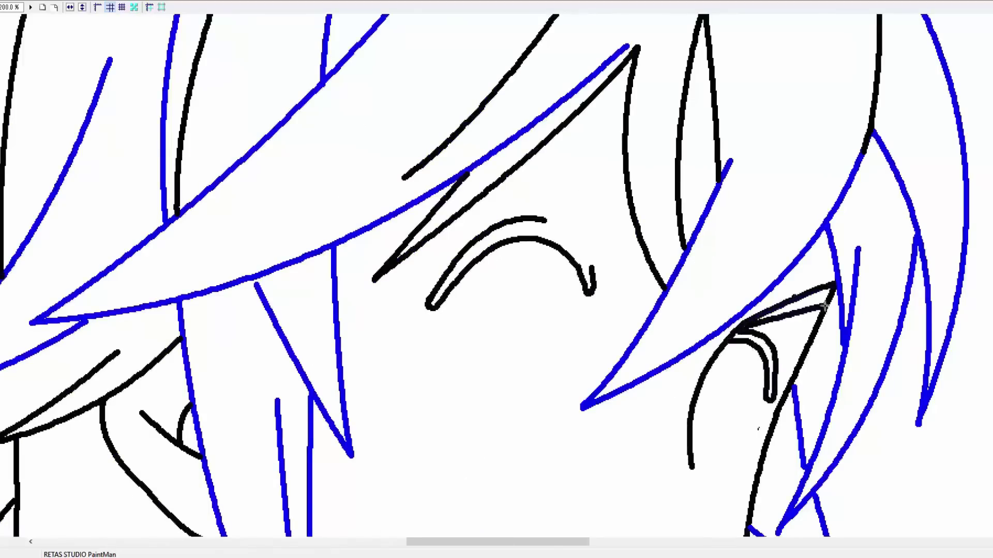
pyautogui.moveTo(500, 179)
pyautogui.mouseDown()
pyautogui.moveTo(646, 288)
pyautogui.moveTo(504, 182)
pyautogui.mouseUp()
pyautogui.moveTo(458, 160); pyautogui.dragTo(473, 167)
# Step: Outline the tall oval irises of both eyes and add a small nostril dot
pyautogui.moveTo(457, 282); pyautogui.dragTo(449, 393)
pyautogui.moveTo(478, 259)
pyautogui.mouseDown()
pyautogui.moveTo(518, 290)
pyautogui.moveTo(514, 349)
pyautogui.mouseUp()
pyautogui.moveTo(451, 394); pyautogui.dragTo(493, 410)
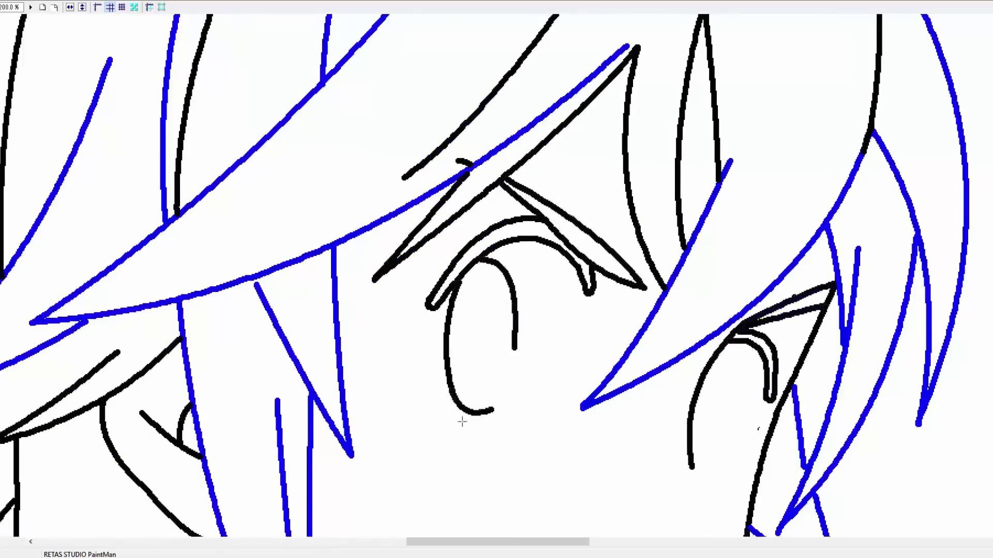
pyautogui.moveTo(615, 296)
pyautogui.mouseDown()
pyautogui.moveTo(571, 374)
pyautogui.moveTo(554, 467)
pyautogui.mouseUp()
pyautogui.moveTo(519, 428); pyautogui.dragTo(526, 437)
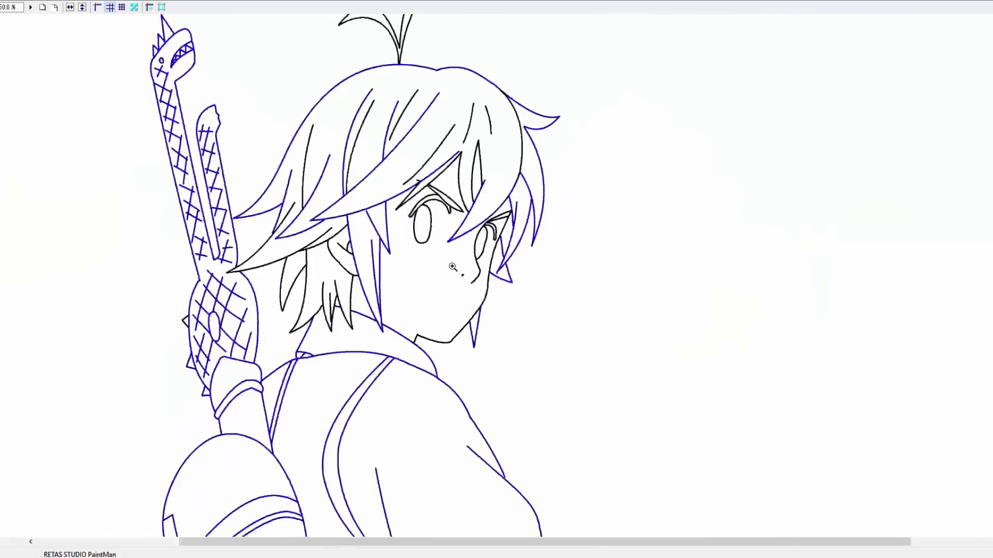
pyautogui.moveTo(487, 369); pyautogui.dragTo(505, 362)
# Step: Fill both upper eyelashes with black and draw small solid oval pupils inside the irises
pyautogui.moveTo(410, 193); pyautogui.dragTo(489, 186)
pyautogui.moveTo(564, 208); pyautogui.dragTo(580, 239)
pyautogui.scroll(1, 509, 136)
pyautogui.moveTo(433, 202); pyautogui.dragTo(434, 214)
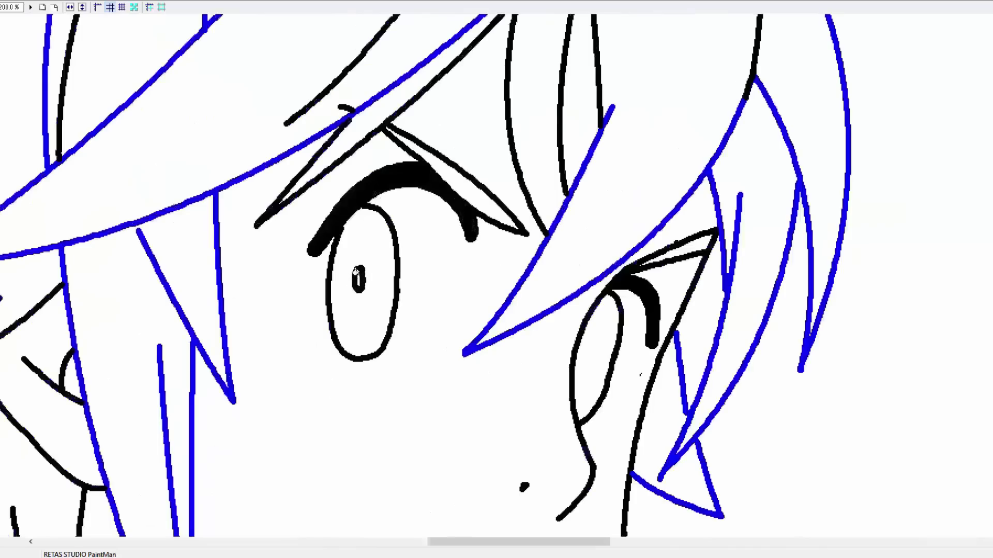
pyautogui.click(594, 346)
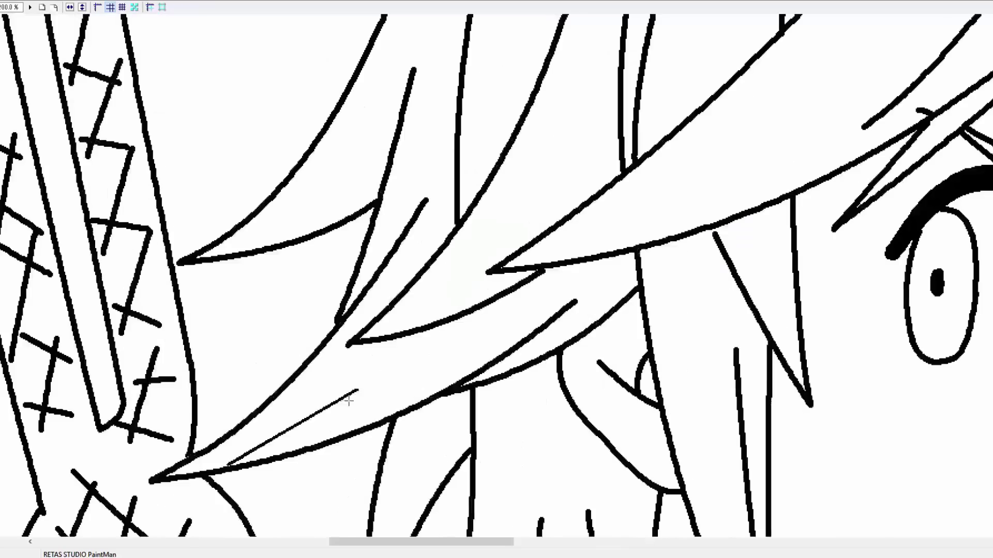
# Step: Draw thin blue shadow boundaries on the side hair strands and inside the ear
pyautogui.moveTo(300, 399); pyautogui.dragTo(399, 251)
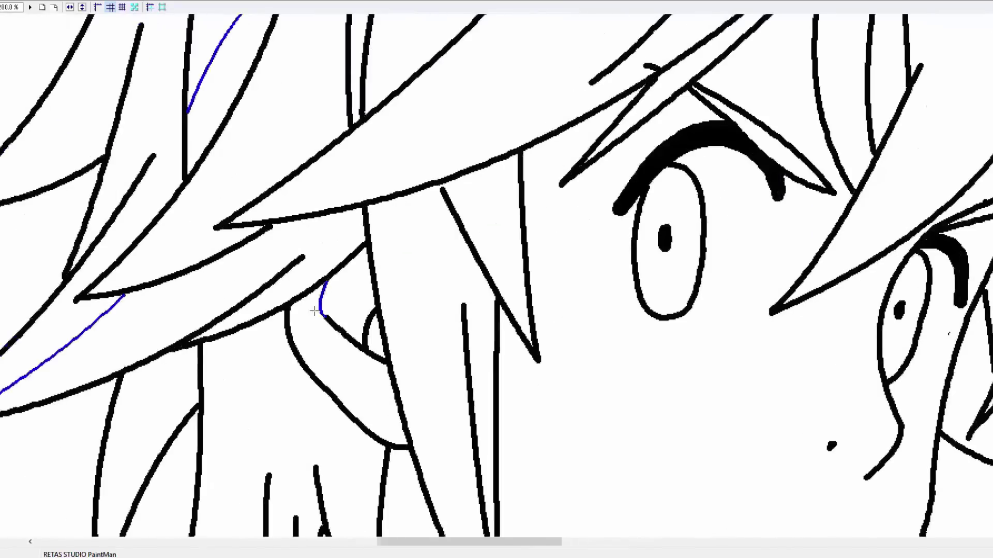
pyautogui.moveTo(315, 310); pyautogui.dragTo(175, 235)
pyautogui.moveTo(360, 303)
pyautogui.mouseDown()
pyautogui.moveTo(400, 352)
pyautogui.moveTo(387, 269)
pyautogui.mouseUp()
pyautogui.moveTo(453, 103); pyautogui.dragTo(426, 229)
# Step: Draw thin blue shadow boundaries across the forehead beneath the bangs and along the central forelock
pyautogui.moveTo(356, 235); pyautogui.dragTo(218, 445)
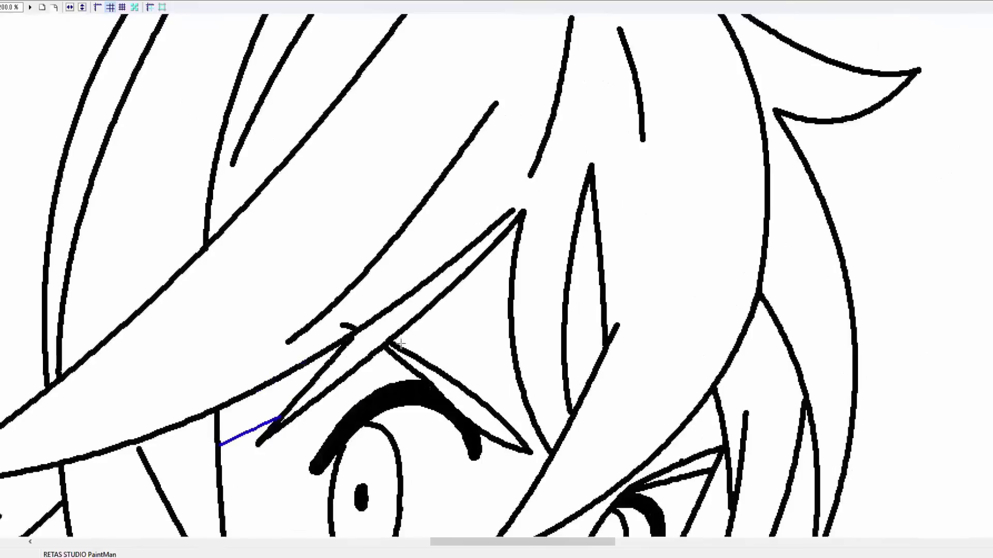
pyautogui.moveTo(398, 344); pyautogui.dragTo(475, 299)
pyautogui.moveTo(477, 300)
pyautogui.mouseDown()
pyautogui.moveTo(478, 385)
pyautogui.moveTo(492, 407)
pyautogui.mouseUp()
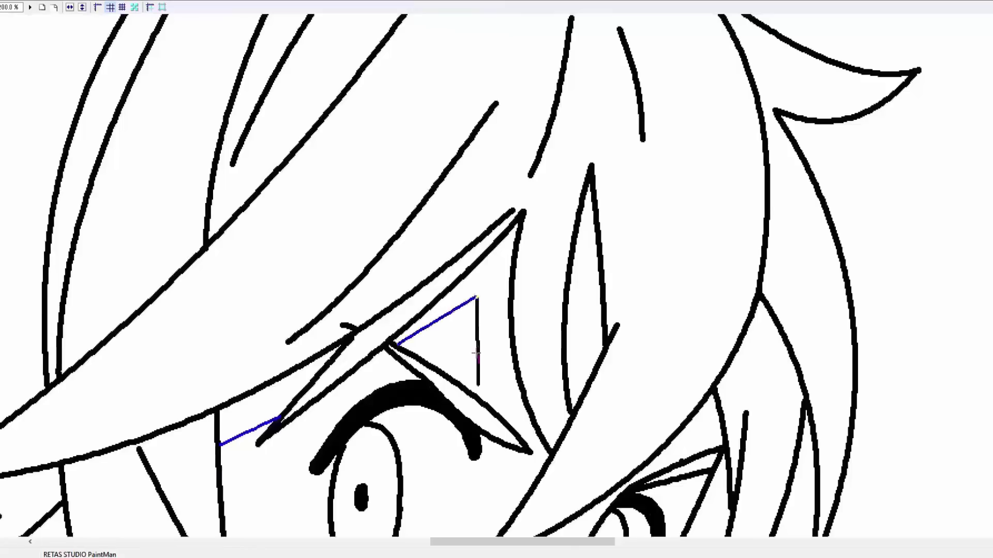
pyautogui.moveTo(492, 407)
pyautogui.mouseDown()
pyautogui.moveTo(488, 279)
pyautogui.moveTo(437, 486)
pyautogui.mouseUp()
pyautogui.moveTo(584, 228); pyautogui.dragTo(553, 411)
pyautogui.moveTo(553, 411); pyautogui.dragTo(527, 263)
pyautogui.moveTo(558, 78); pyautogui.dragTo(483, 370)
pyautogui.moveTo(594, 368)
pyautogui.mouseDown()
pyautogui.moveTo(622, 267)
pyautogui.moveTo(755, 161)
pyautogui.mouseUp()
# Step: Draw the lower eye contours and the iris shading arcs of both eyes in thin blue lines
pyautogui.moveTo(740, 289); pyautogui.dragTo(675, 382)
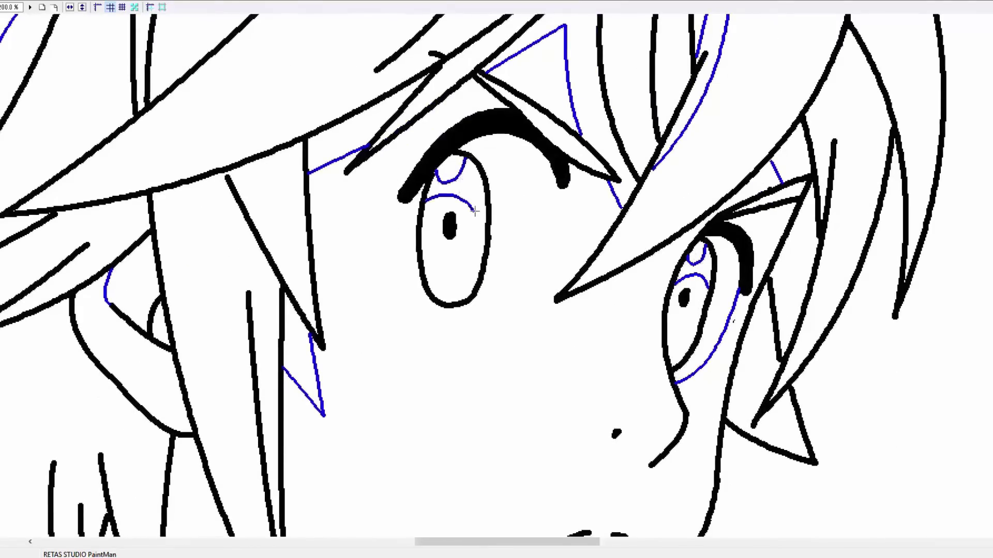
pyautogui.moveTo(410, 203); pyautogui.dragTo(445, 311)
pyautogui.moveTo(534, 268); pyautogui.dragTo(523, 302)
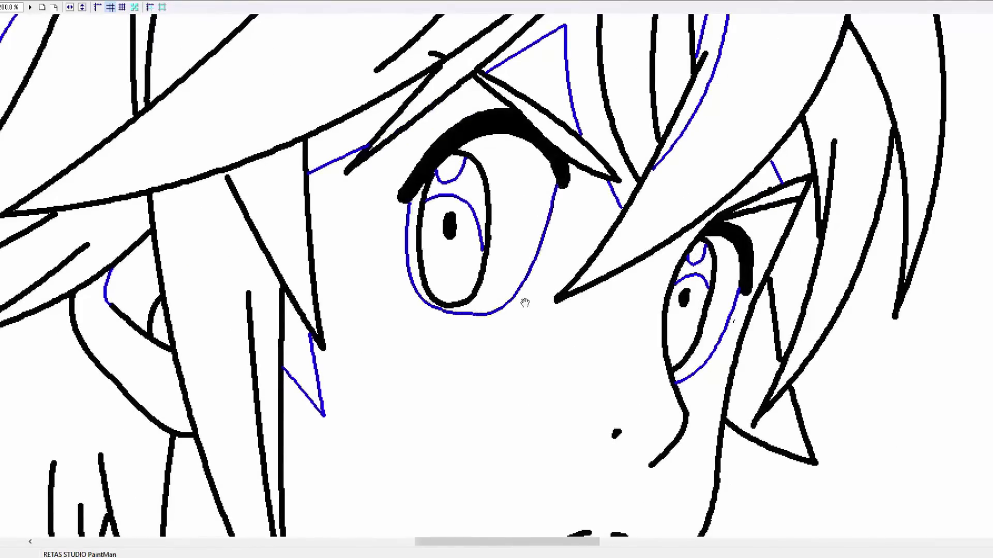
# Step: Draw a thin blue shadow boundary across the jaw from the side hair toward the chin
pyautogui.scroll(-5, 496, 279)
pyautogui.moveTo(321, 326); pyautogui.dragTo(433, 414)
pyautogui.keyDown('alt'); pyautogui.click(499, 389); pyautogui.keyUp('alt')
# Step: Draw blue shadow boundaries inside the scabbard's mouthpiece and along the section below its band
pyautogui.scroll(-5, 466, 310)
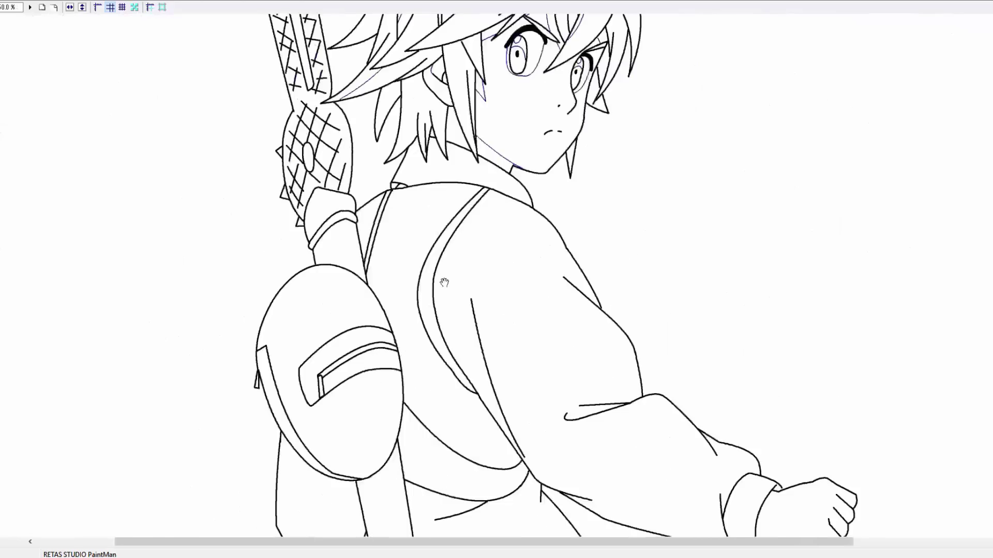
pyautogui.click(443, 282)
pyautogui.click(514, 290)
pyautogui.moveTo(349, 316)
pyautogui.mouseDown()
pyautogui.moveTo(450, 230)
pyautogui.moveTo(500, 237)
pyautogui.moveTo(534, 416)
pyautogui.mouseUp()
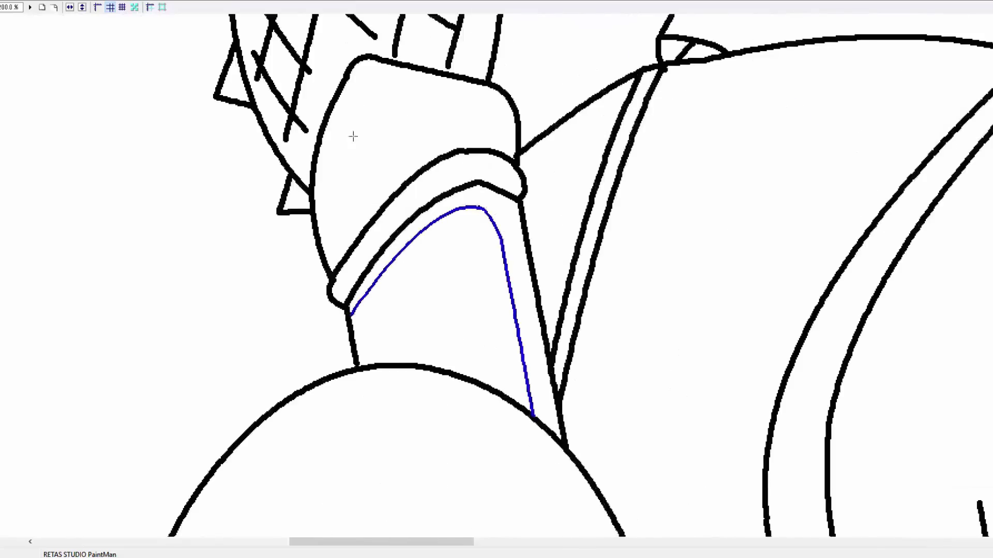
pyautogui.click(351, 93)
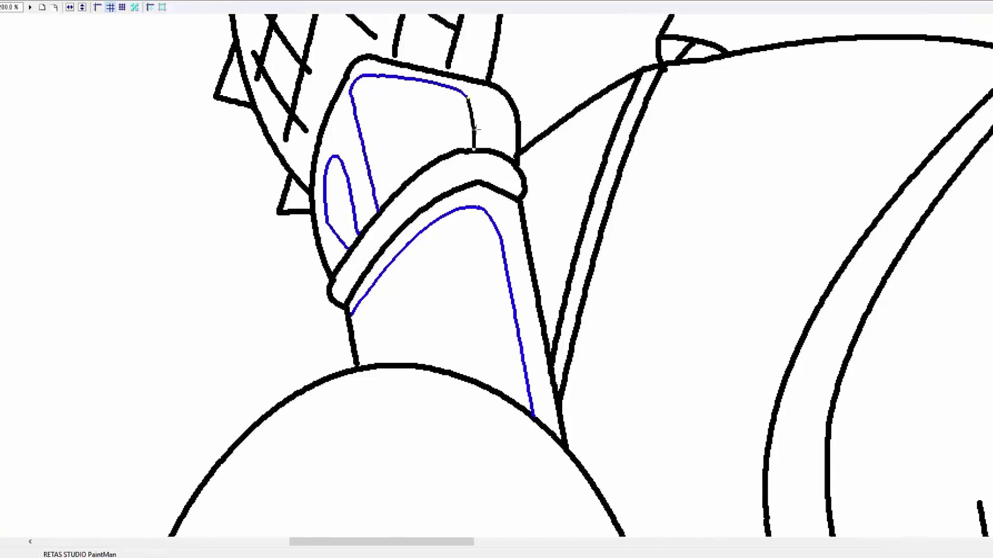
# Step: Close off blue shadow shapes at the sleeve folds on the armpit, upper arm and elbow
pyautogui.hscroll(5, 476, 129)
pyautogui.click(312, 293)
pyautogui.scroll(5, 477, 230)
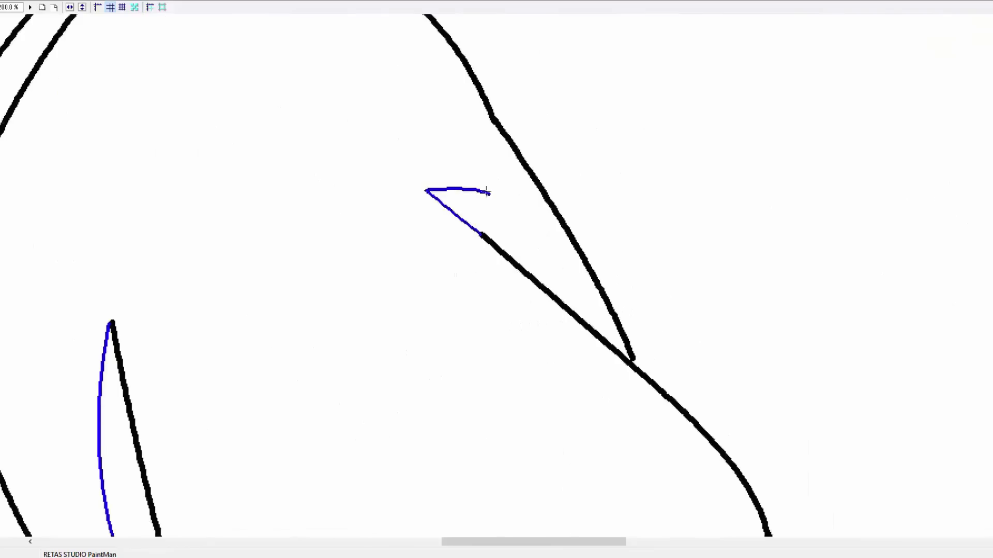
pyautogui.click(631, 357)
pyautogui.scroll(-5, 516, 272)
pyautogui.scroll(5, 454, 317)
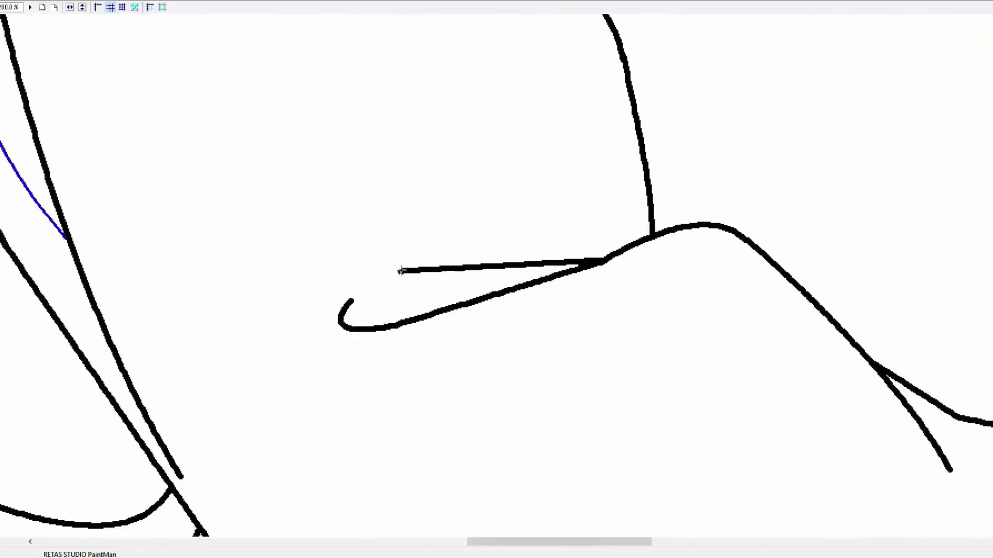
pyautogui.click(352, 300)
# Step: Draw a blue shadow boundary along the forearm's underside, continuing across the cuff and beneath the fist
pyautogui.scroll(-5, 661, 411)
pyautogui.hscroll(5, 661, 411)
pyautogui.click(265, 284)
pyautogui.click(283, 314)
pyautogui.click(443, 293)
pyautogui.click(677, 382)
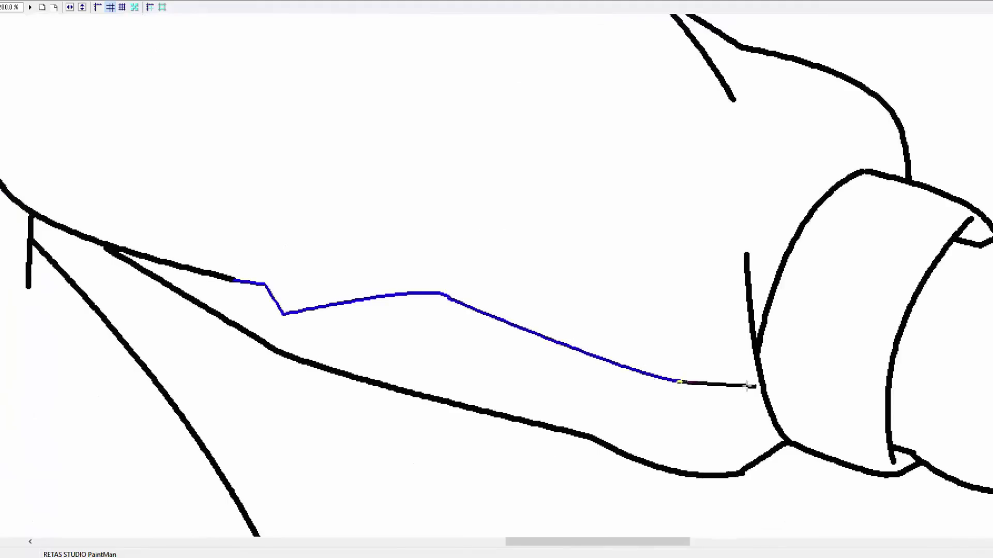
pyautogui.click(748, 385)
pyautogui.hscroll(5, 746, 386)
pyautogui.scroll(-1, 746, 385)
pyautogui.click(792, 414)
# Step: Draw blue shadow shapes at the two vest folds just below the waist belt
pyautogui.hscroll(-5, 537, 291)
pyautogui.scroll(1, 537, 291)
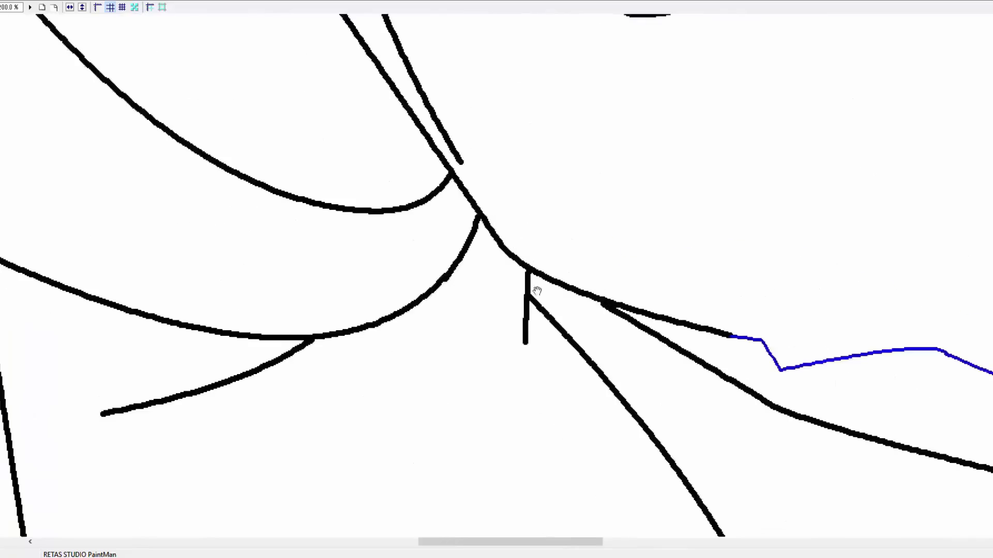
pyautogui.click(545, 329)
pyautogui.click(255, 339)
# Step: Draw curved blue shadow boundaries above and below the upper edge of the waist belt
pyautogui.scroll(5, 65, 425)
pyautogui.hscroll(-5, 65, 425)
pyautogui.hscroll(2, 362, 310)
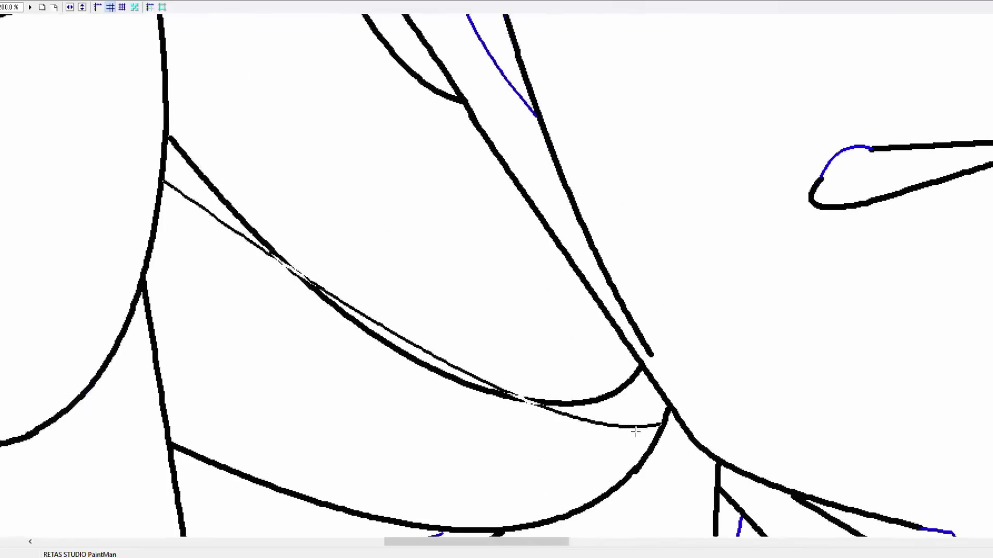
pyautogui.click(662, 424)
pyautogui.click(300, 274)
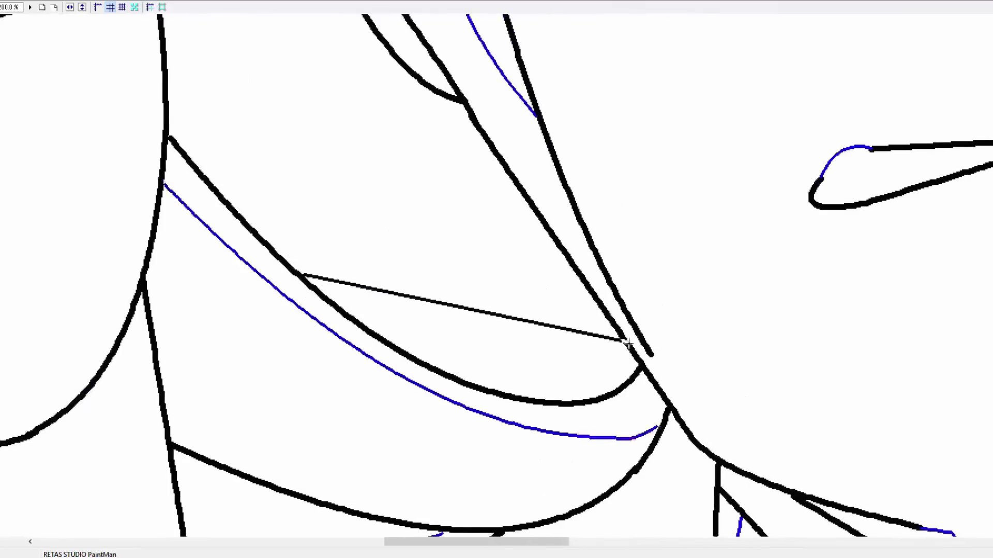
# Step: Draw blue shadow boundaries inside the triangular vest opening and down the lower scabbard's inner edge
pyautogui.hotkey('ctrl', '-')
pyautogui.click(626, 483)
pyautogui.click(548, 531)
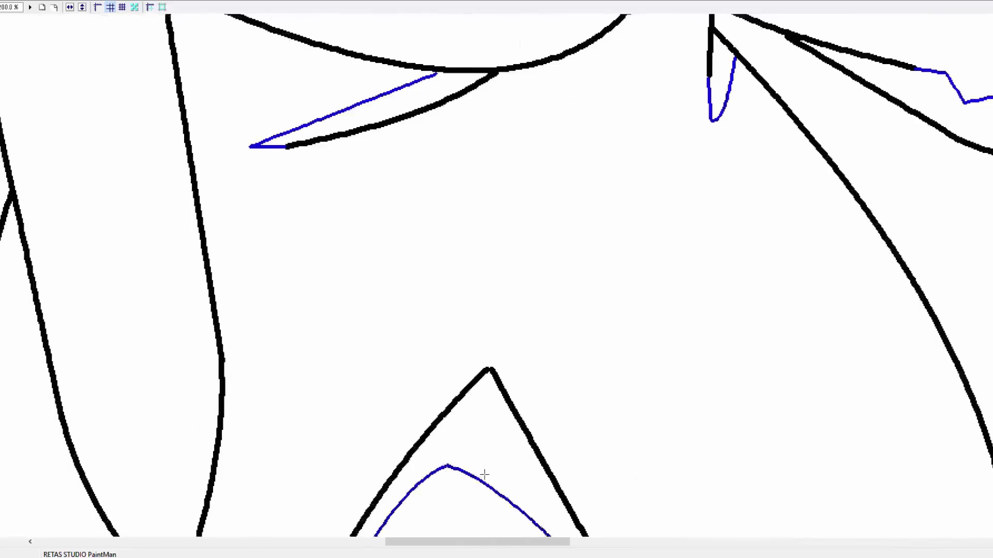
pyautogui.hotkey('ctrl', '-')
pyautogui.click(529, 439)
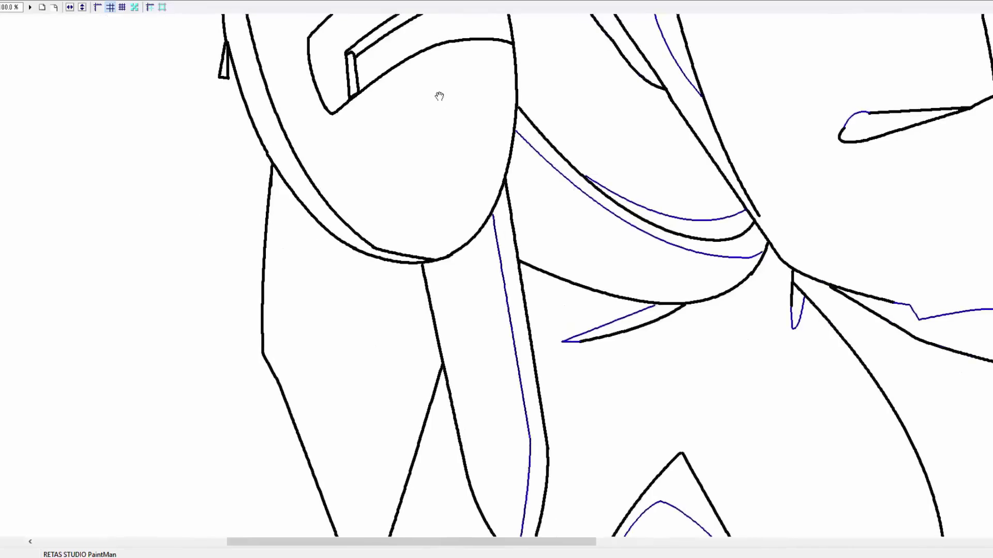
# Step: Draw blue shadow boundaries along the round pouch's lower edge and on the sleeve behind the scabbard
pyautogui.moveTo(439, 96); pyautogui.dragTo(403, 226)
pyautogui.click(377, 361)
pyautogui.moveTo(373, 394); pyautogui.dragTo(409, 265)
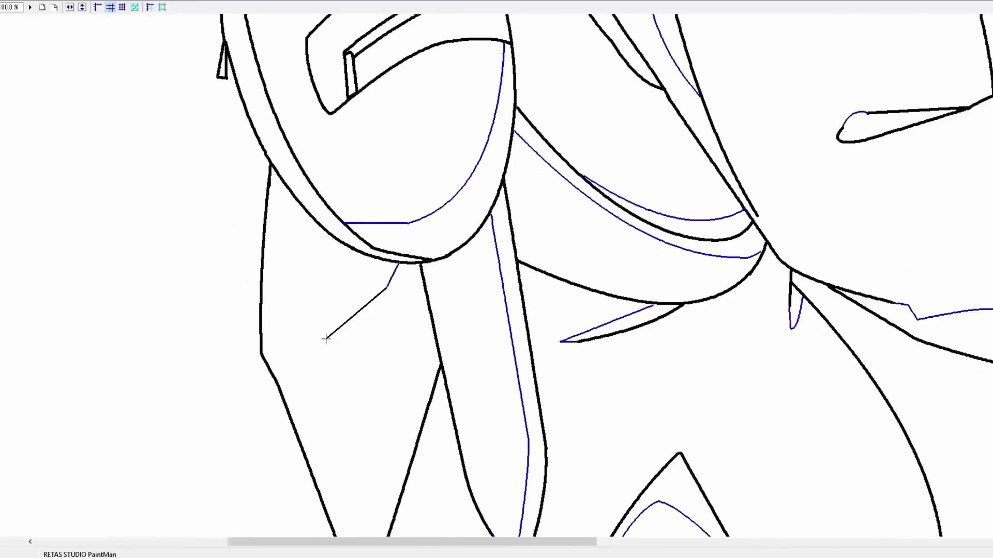
pyautogui.click(388, 312)
pyautogui.hotkey('ctrl', '-')
pyautogui.hotkey('ctrl', '-')
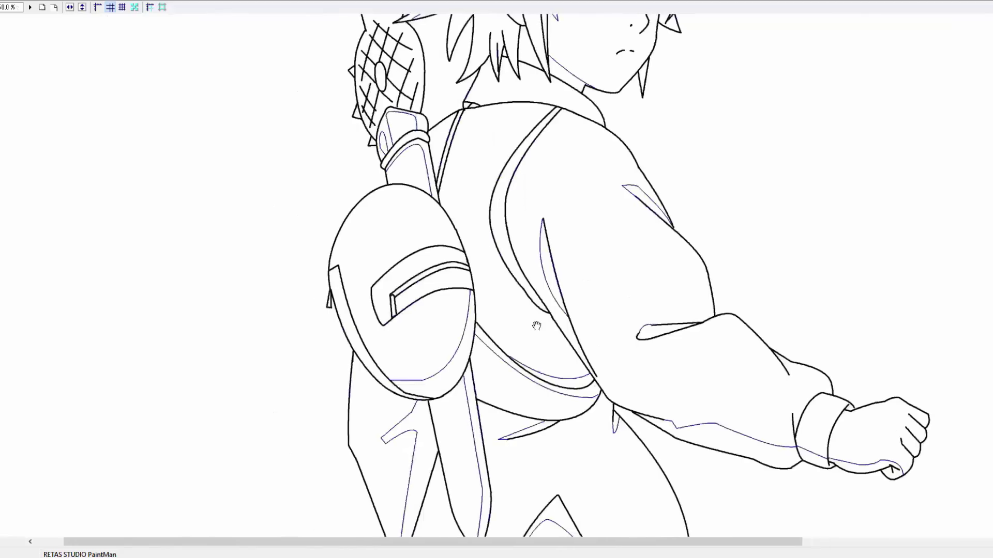
# Step: Fill the outlined shadow areas on the clothing, scabbard, pouch, arm, neck, hair and eyes with blue
pyautogui.click(422, 438)
pyautogui.click(391, 432)
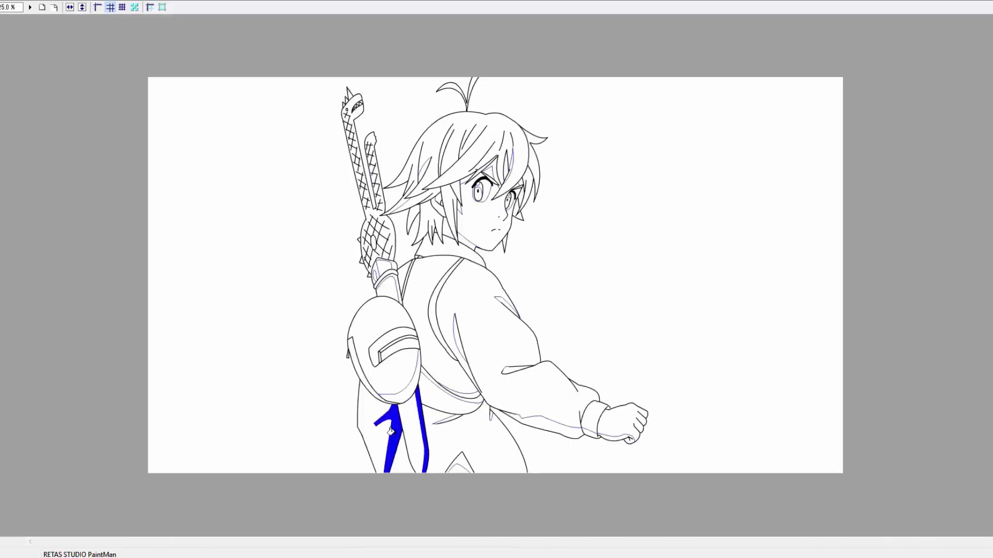
pyautogui.click(456, 455)
pyautogui.click(587, 429)
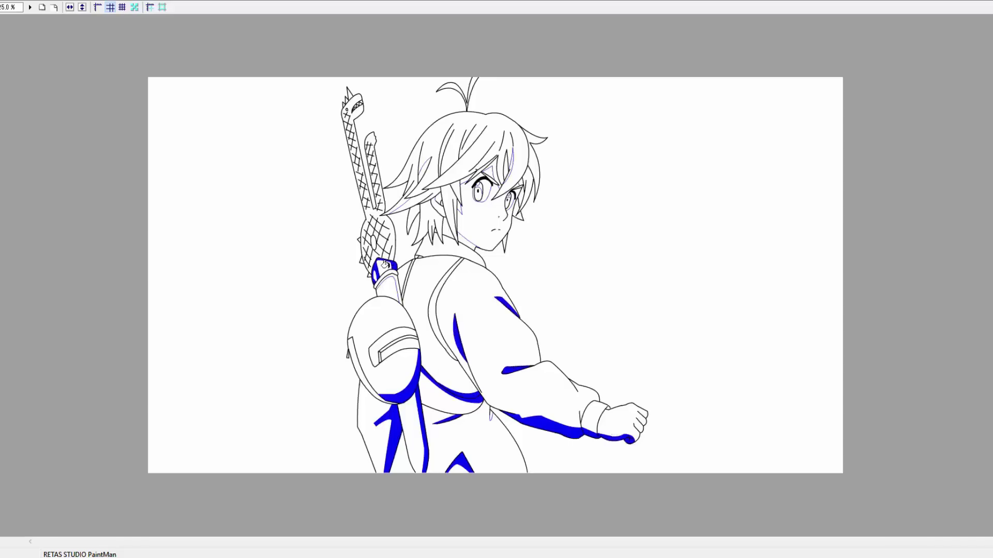
pyautogui.click(393, 279)
pyautogui.click(434, 229)
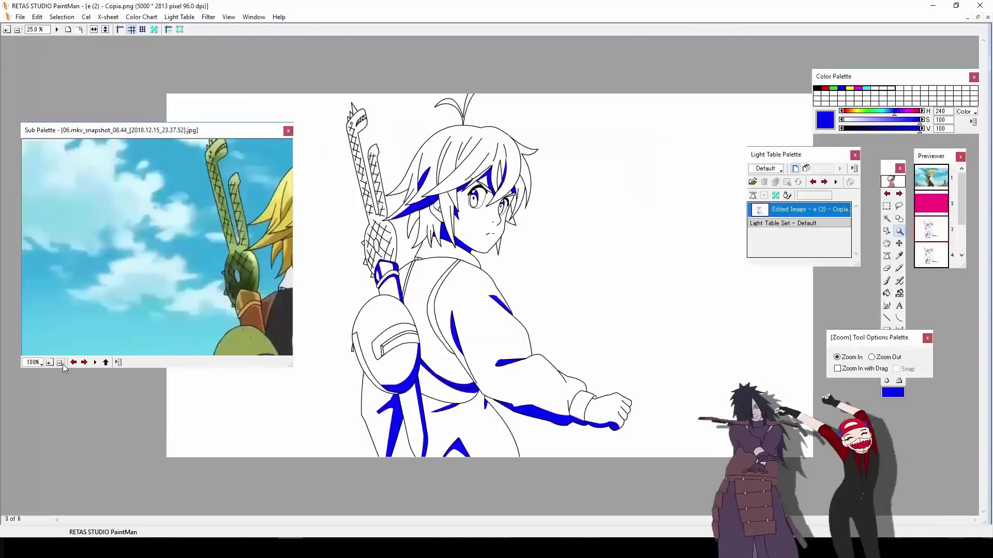
# Step: Place the solid pink image on the light table as a backdrop and fill both eye whites with off-white
pyautogui.moveTo(930, 203); pyautogui.dragTo(799, 236)
pyautogui.click(429, 153)
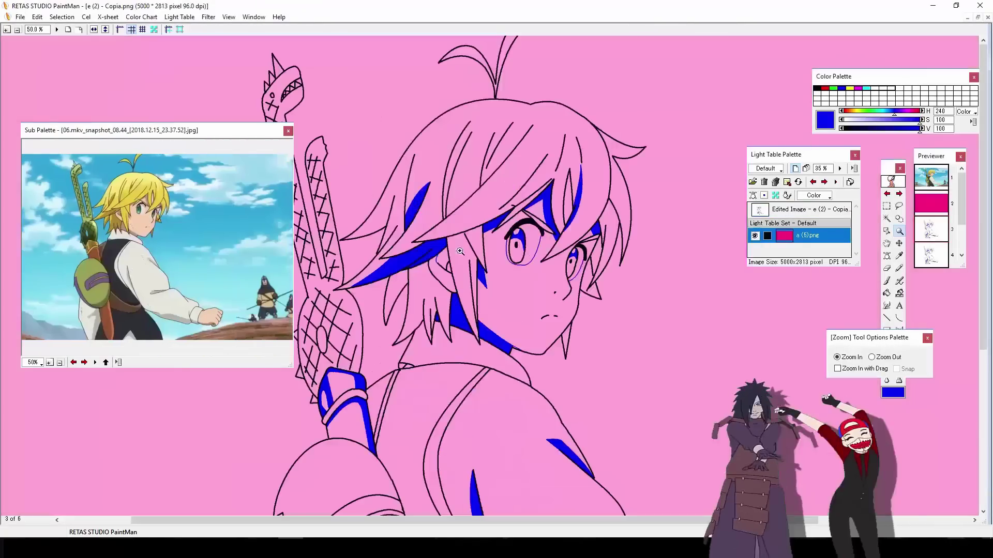
pyautogui.click(147, 203)
pyautogui.click(887, 293)
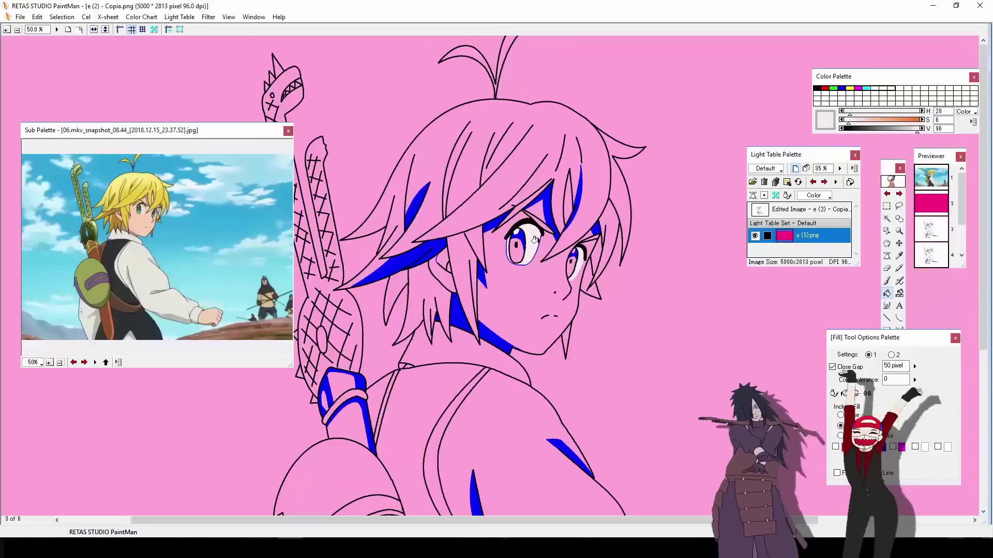
# Step: Fill both irises with green sampled from the reference eyes and draw curved highlight boundaries at their lower edge
pyautogui.click(49, 362)
pyautogui.click(50, 362)
pyautogui.click(196, 253)
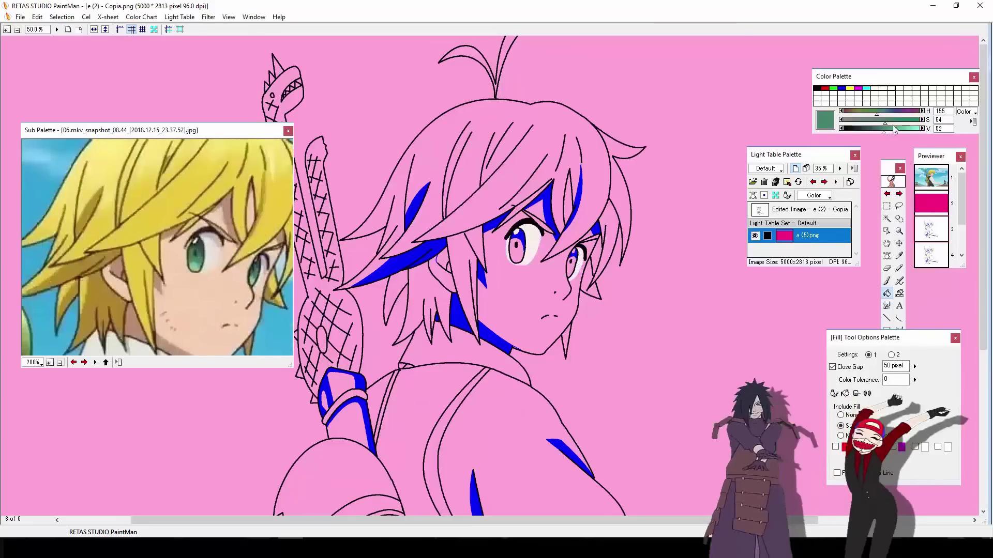
pyautogui.click(199, 258)
pyautogui.scroll(2, 520, 254)
pyautogui.press('c')
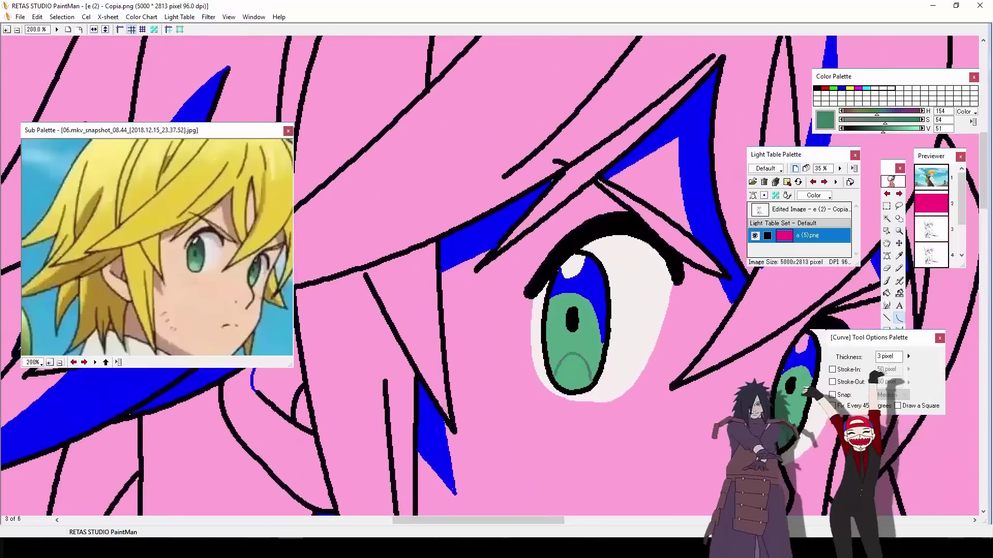
# Step: Fill the irises above the highlights with medium green and their upper blue shadows with dark green at value 16
pyautogui.press('f')
pyautogui.click(572, 305)
pyautogui.moveTo(883, 132); pyautogui.dragTo(855, 133)
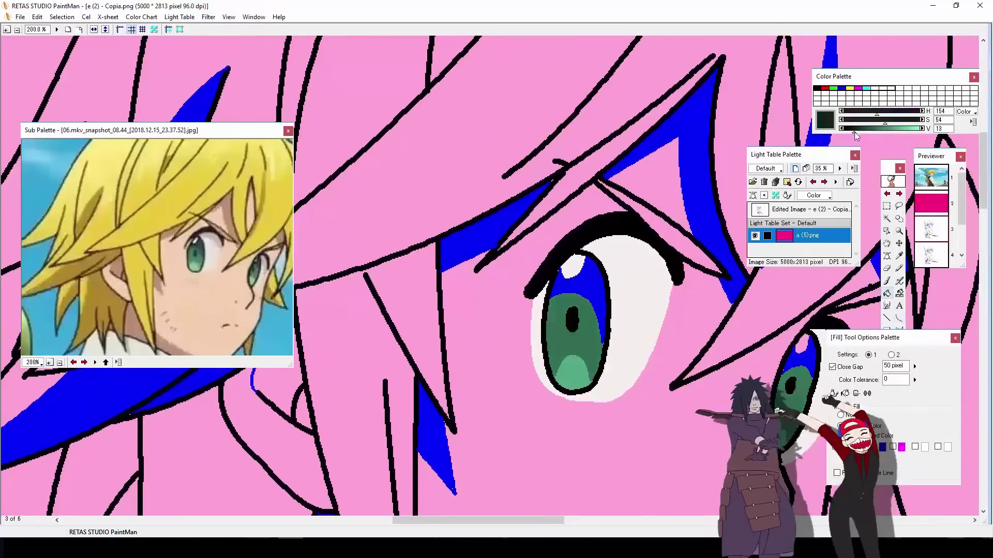
pyautogui.scroll(-3, 544, 285)
pyautogui.scroll(1, 490, 250)
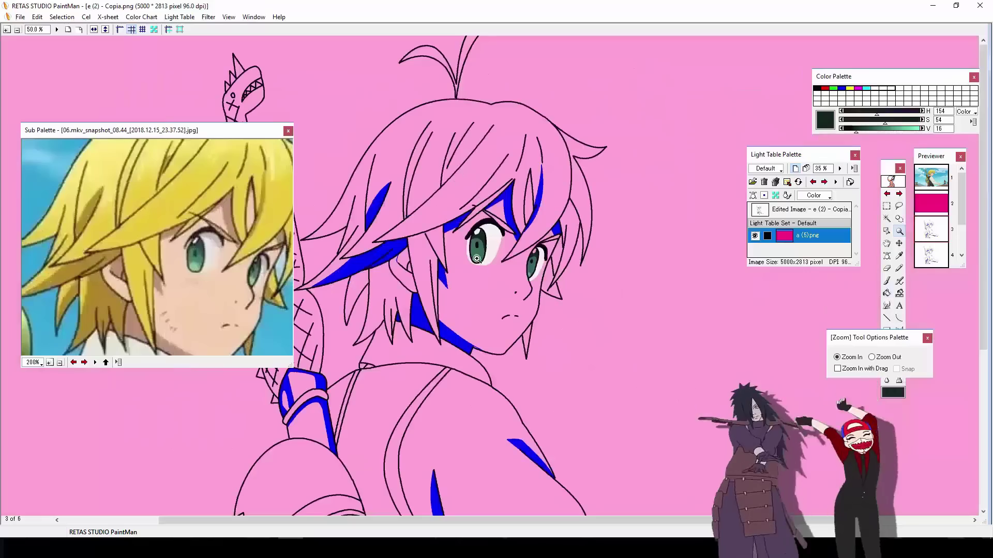
pyautogui.keyDown('alt'); pyautogui.click(490, 250); pyautogui.keyUp('alt')
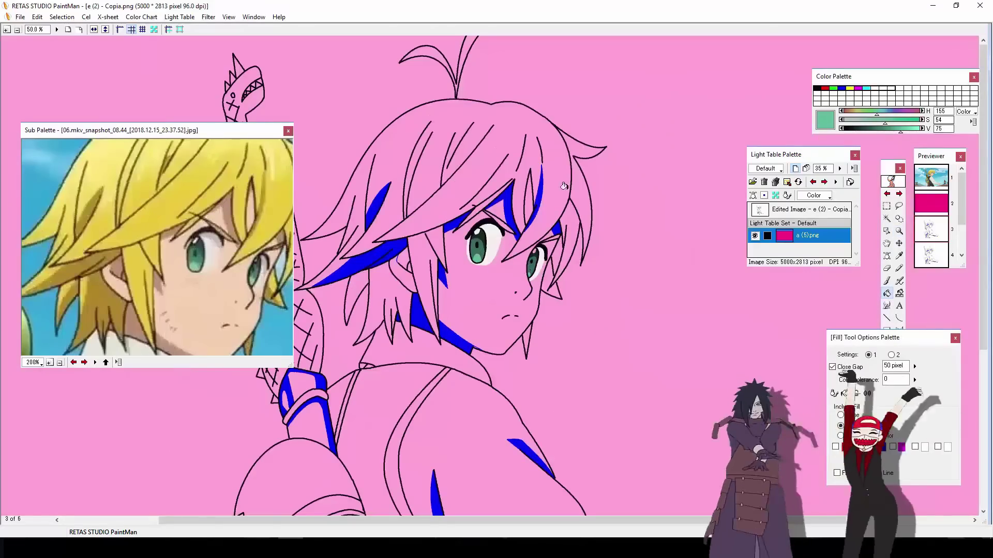
pyautogui.keyDown('alt'); pyautogui.click(478, 233); pyautogui.keyUp('alt')
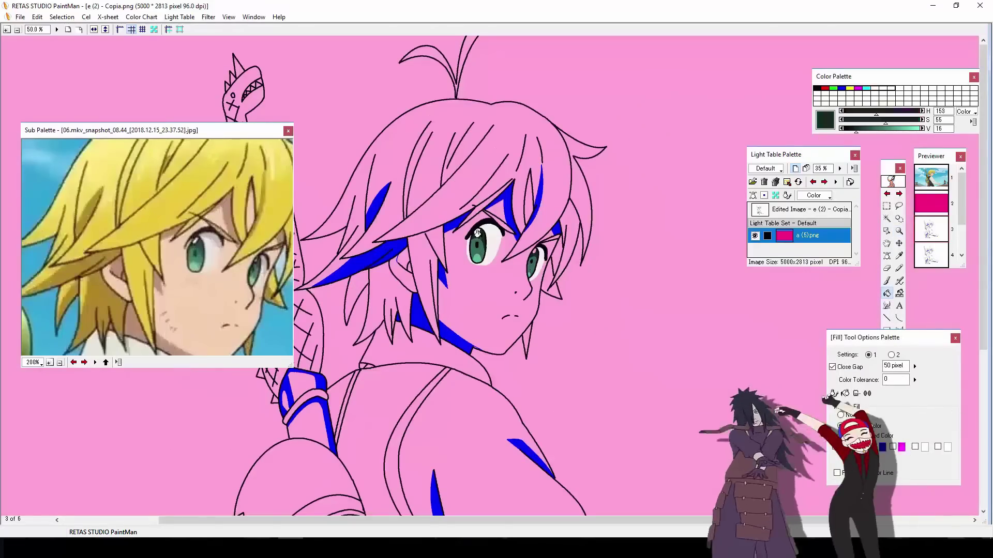
# Step: Fill the forehead shadows with a brownish skin tone and the face with a light skin tone
pyautogui.keyDown('alt'); pyautogui.click(501, 200); pyautogui.keyUp('alt')
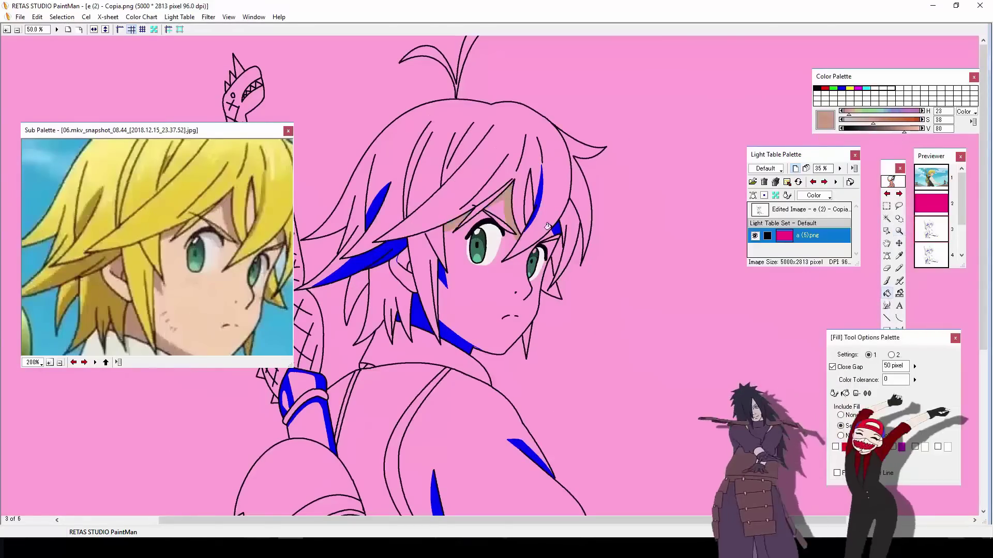
pyautogui.keyDown('alt'); pyautogui.click(512, 230); pyautogui.keyUp('alt')
pyautogui.click(488, 256)
# Step: Switch the reference to 05.mkv_snapshot_11.30, refill the face with its skin tone, and fill the neck shadow with a darker tone at value 73
pyautogui.click(118, 362)
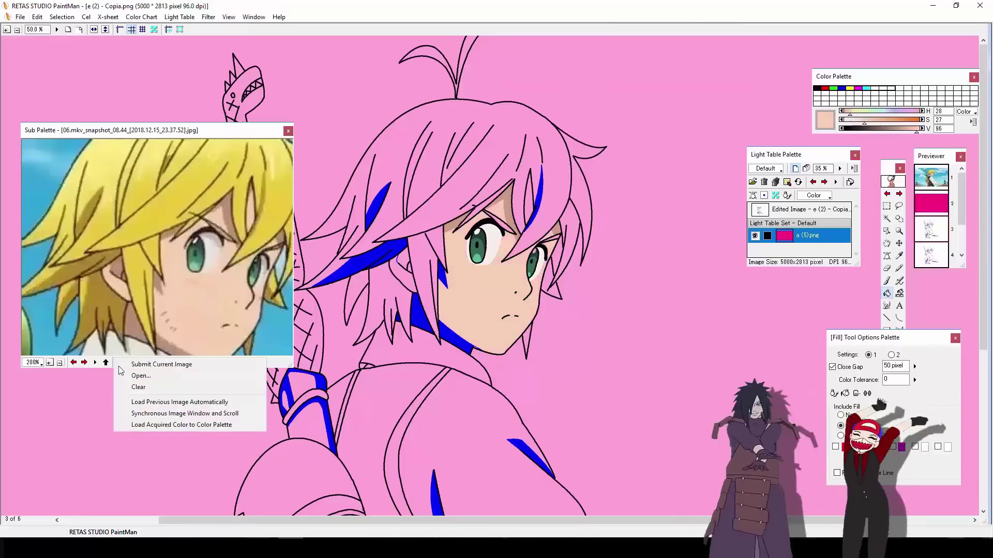
pyautogui.click(147, 362)
pyautogui.doubleClick(461, 137)
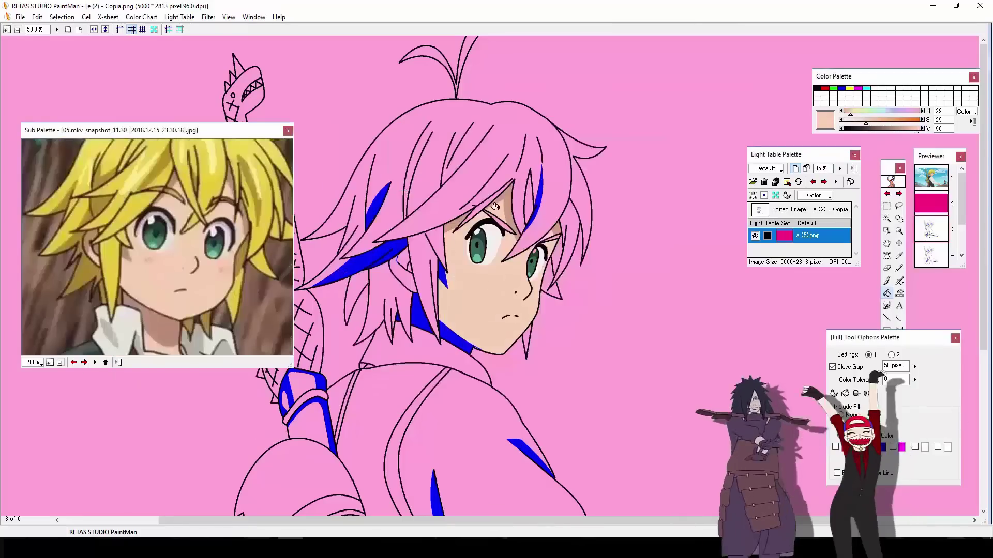
pyautogui.keyDown('alt'); pyautogui.click(508, 221); pyautogui.keyUp('alt')
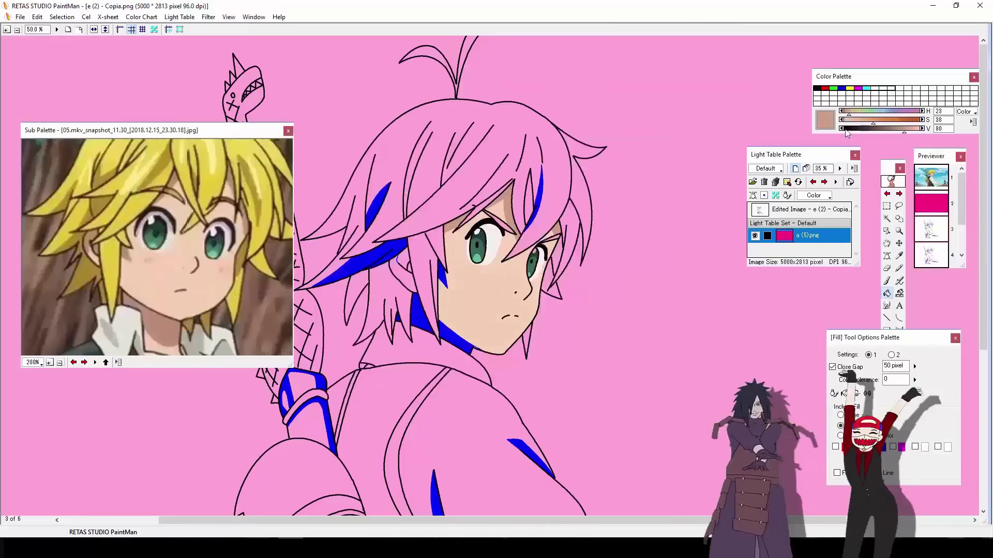
pyautogui.click(446, 338)
# Step: Fill the hair shadows with dark ochre and the main hair sections with yellow sampled from the reference
pyautogui.press('z')
pyautogui.hotkey('ctrl', '-')
pyautogui.click(60, 362)
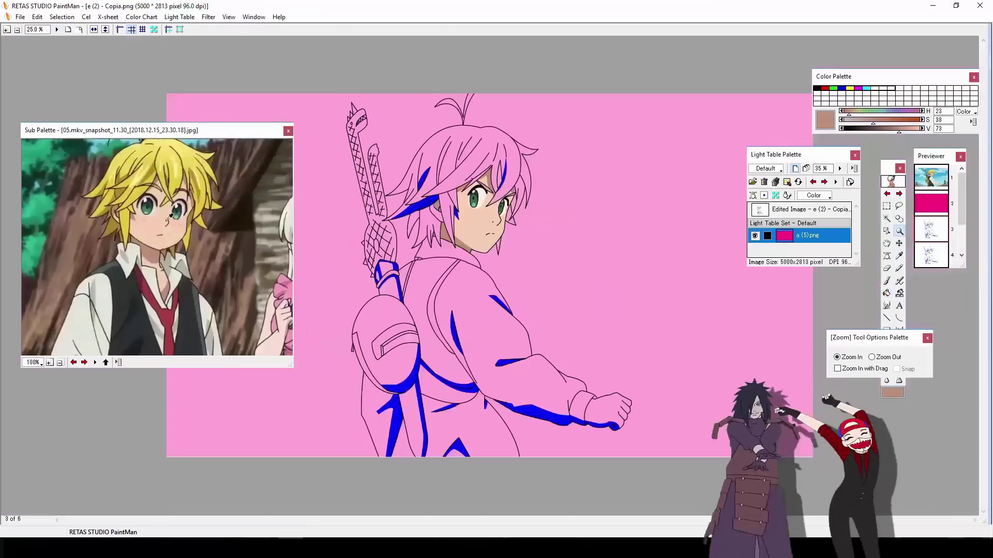
pyautogui.press('f')
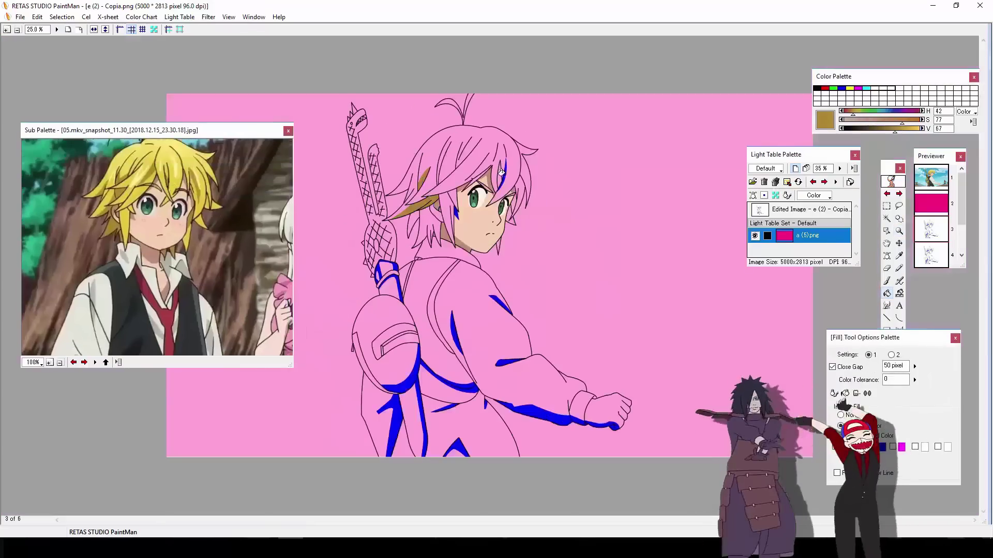
pyautogui.keyDown('alt'); pyautogui.click(178, 152); pyautogui.keyUp('alt')
pyautogui.click(450, 150)
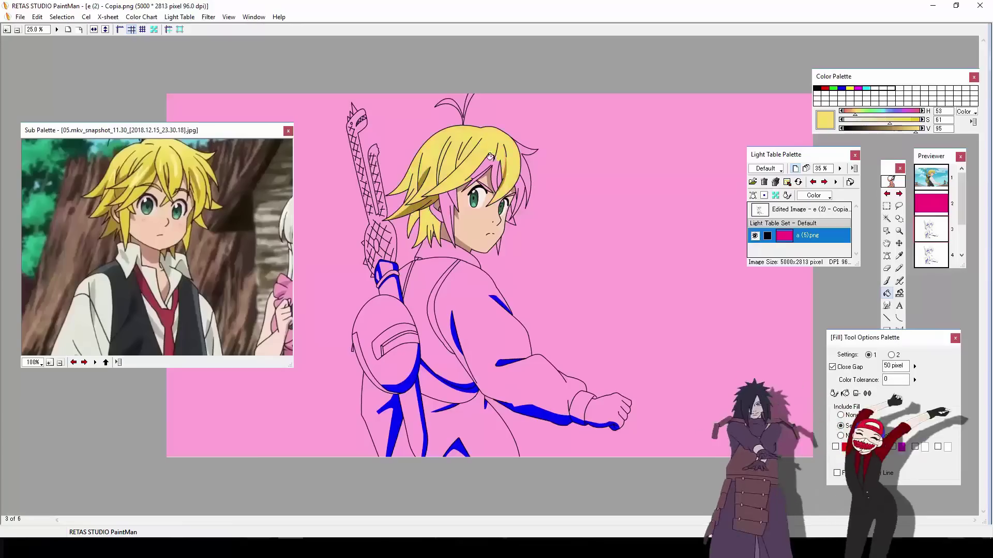
# Step: Fill the fist with the face's skin tone and the shirt collar, sleeves and cuff with off-white from the reference
pyautogui.keyDown('alt'); pyautogui.click(451, 213); pyautogui.keyUp('alt')
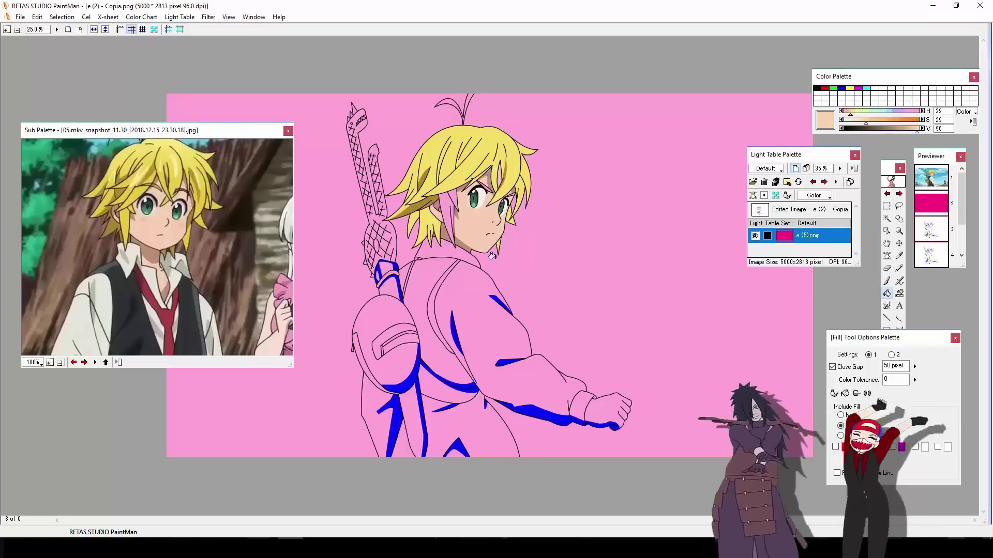
pyautogui.click(608, 405)
pyautogui.keyDown('alt'); pyautogui.click(88, 290); pyautogui.keyUp('alt')
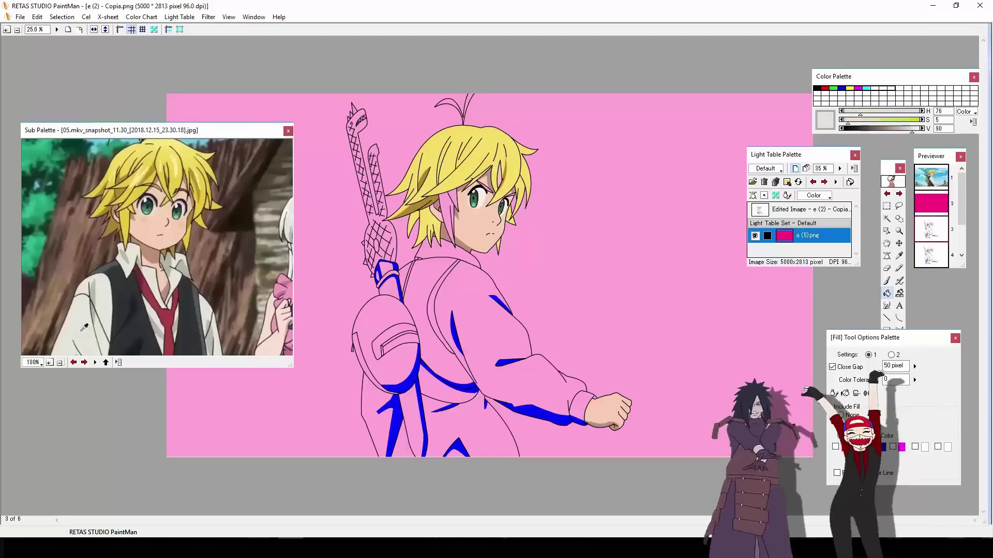
pyautogui.click(598, 384)
pyautogui.click(580, 408)
pyautogui.click(445, 254)
pyautogui.click(375, 414)
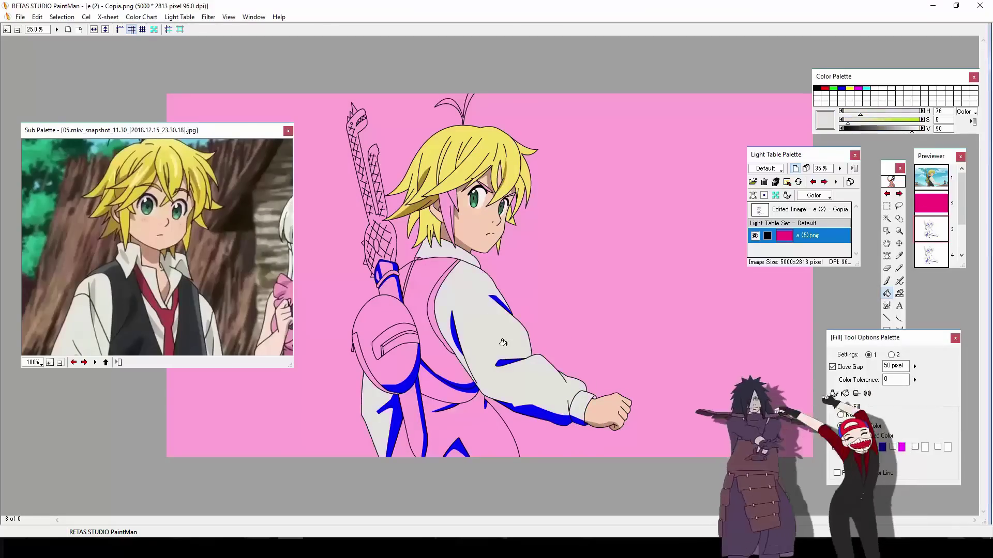
# Step: Fill the blue shadow areas on the shirt sleeves and cuff with grey at value 65
pyautogui.keyDown('alt'); pyautogui.click(95, 290); pyautogui.keyUp('alt')
pyautogui.click(497, 362)
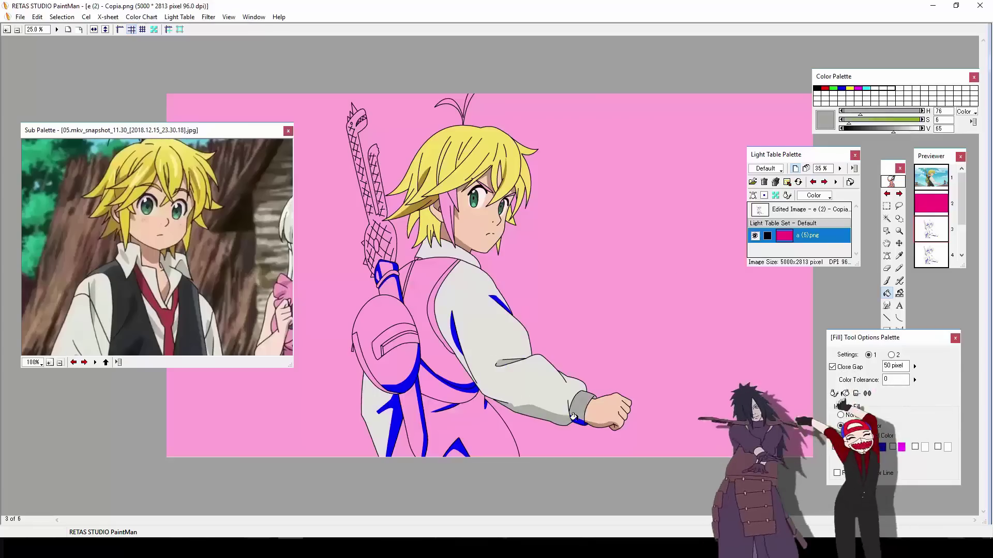
pyautogui.click(496, 305)
pyautogui.click(463, 341)
pyautogui.hotkey('shift', 'f')
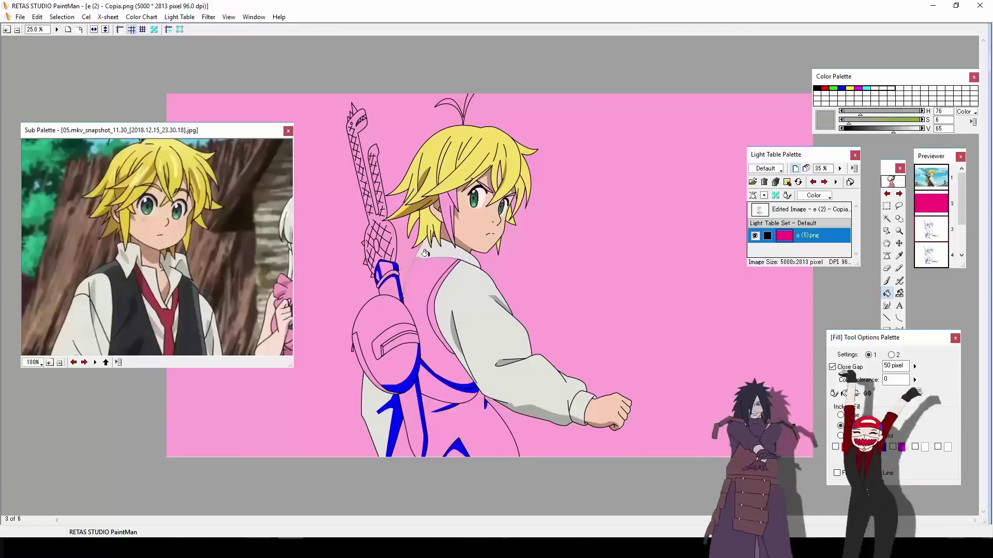
pyautogui.hotkey('shift', 'f')
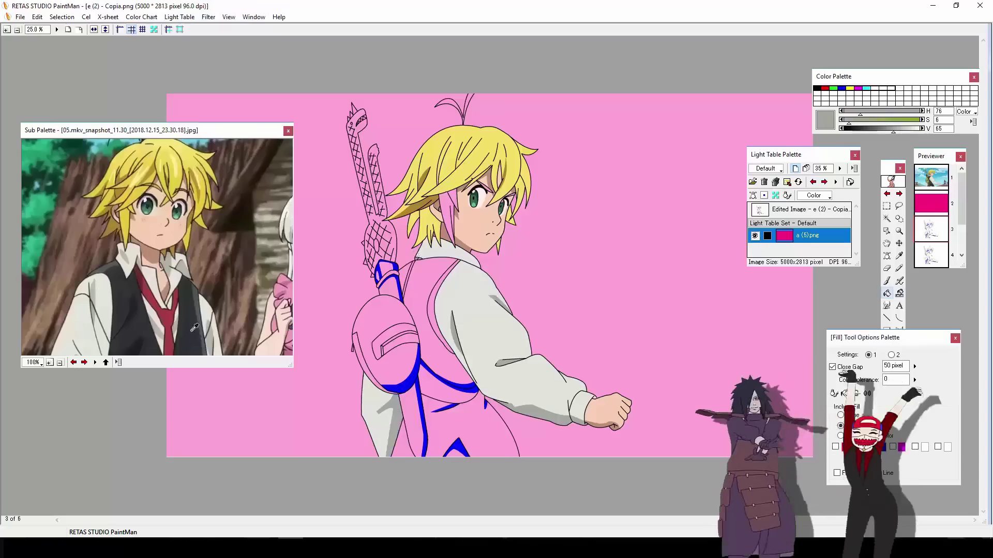
# Step: Fill the vest and trousers with dark charcoal and their blue shadow areas with a darker shade at value 9
pyautogui.keyDown('alt'); pyautogui.click(431, 345); pyautogui.keyUp('alt')
pyautogui.click(431, 345)
pyautogui.click(437, 419)
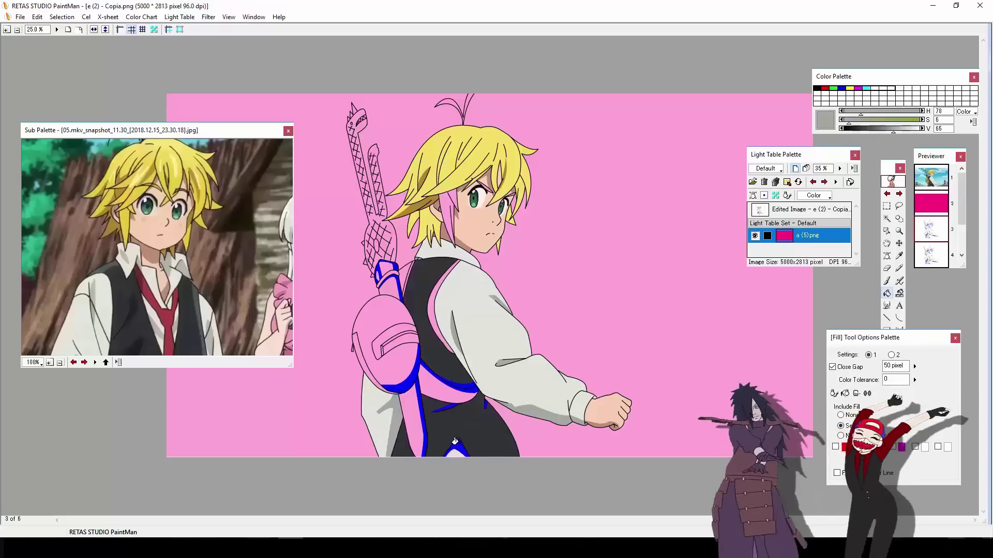
pyautogui.keyDown('alt'); pyautogui.click(428, 390); pyautogui.keyUp('alt')
pyautogui.keyDown('alt'); pyautogui.click(448, 406); pyautogui.keyUp('alt')
pyautogui.click(447, 406)
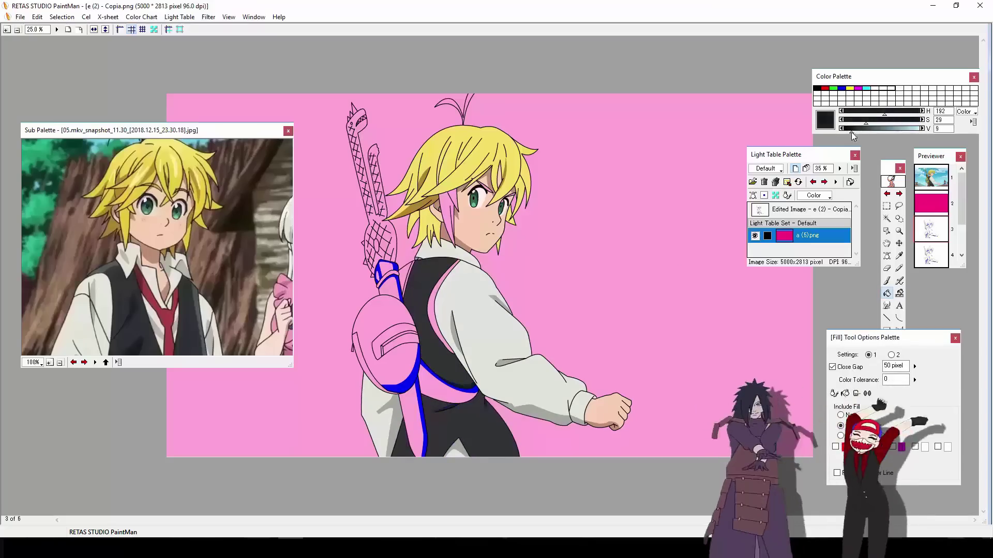
# Step: Switch the reference to 06.mkv_snapshot_08.44 and fill the round pouch with olive green and its bands with purple
pyautogui.scroll(-2, 128, 259)
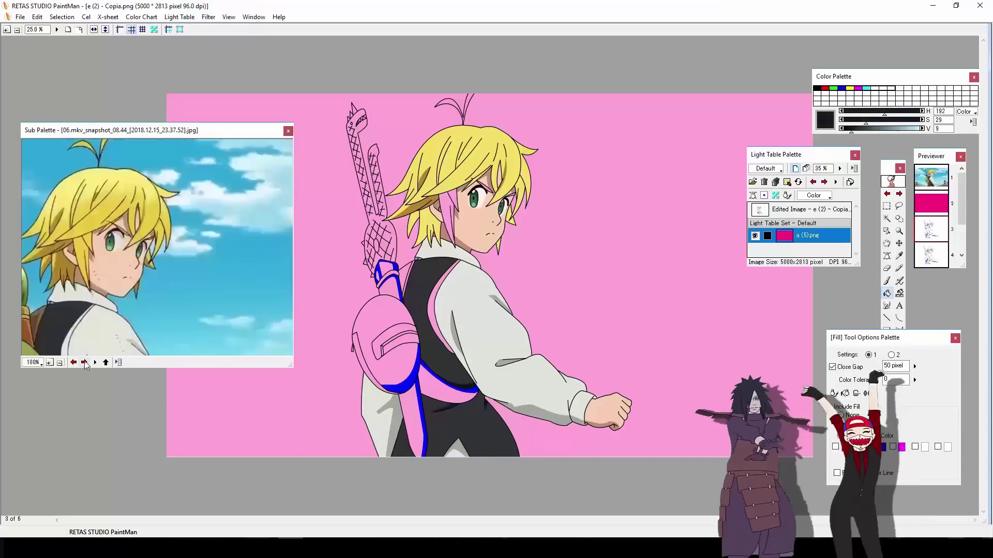
pyautogui.click(57, 300)
pyautogui.click(372, 353)
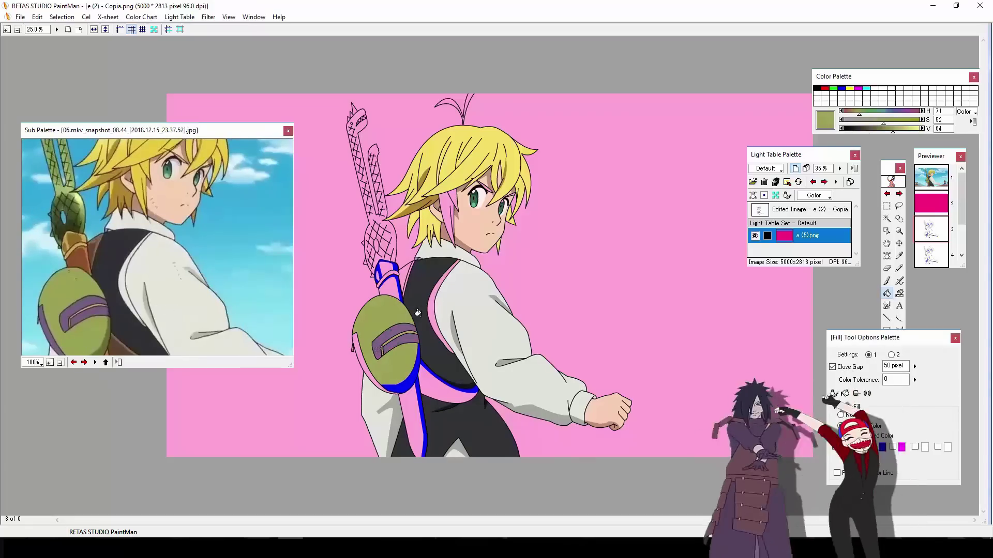
pyautogui.keyDown('alt'); pyautogui.click(369, 356); pyautogui.keyUp('alt')
# Step: Fill the waist belt with brown and the scabbard's upper fitting with gold, matching the reference
pyautogui.moveTo(104, 310); pyautogui.dragTo(135, 253)
pyautogui.click(445, 385)
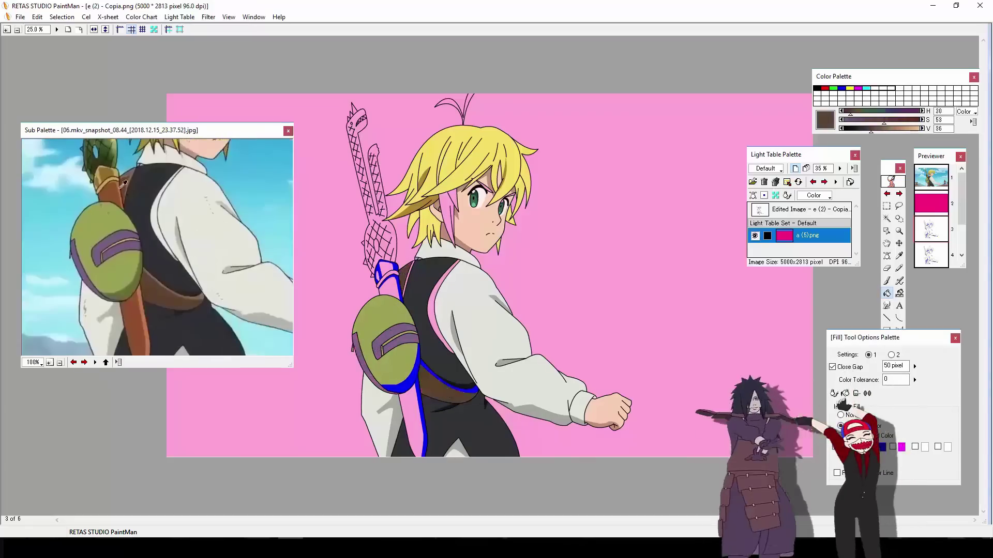
pyautogui.click(387, 263)
# Step: Fill the scabbard with reddish brown and its blue shadow areas with a darker brown sampled from the reference
pyautogui.keyDown('alt'); pyautogui.click(139, 276); pyautogui.keyUp('alt')
pyautogui.click(408, 403)
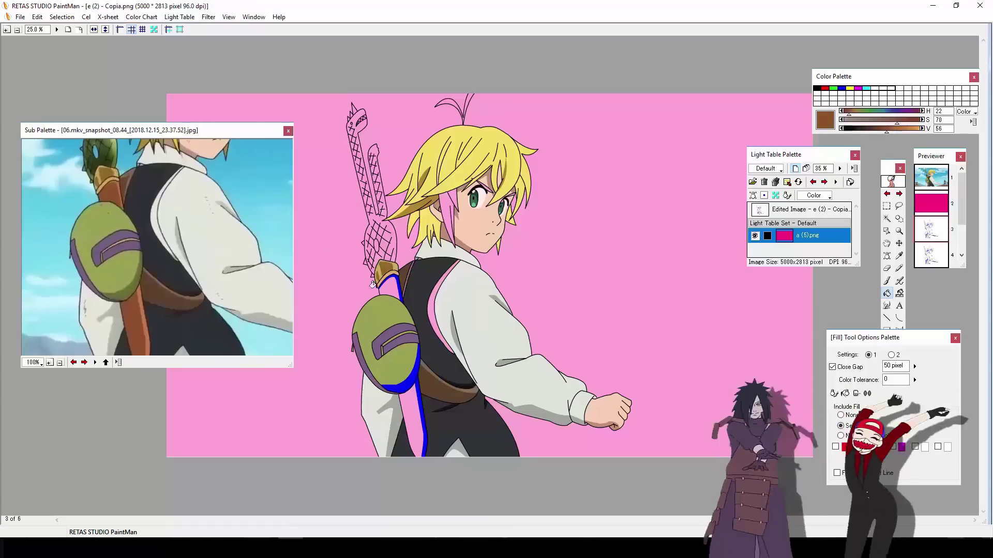
pyautogui.click(419, 414)
# Step: Fill the dragon-shaped sword hilt and its crosshatched scales with green sampled from the reference
pyautogui.moveTo(139, 275); pyautogui.dragTo(138, 331)
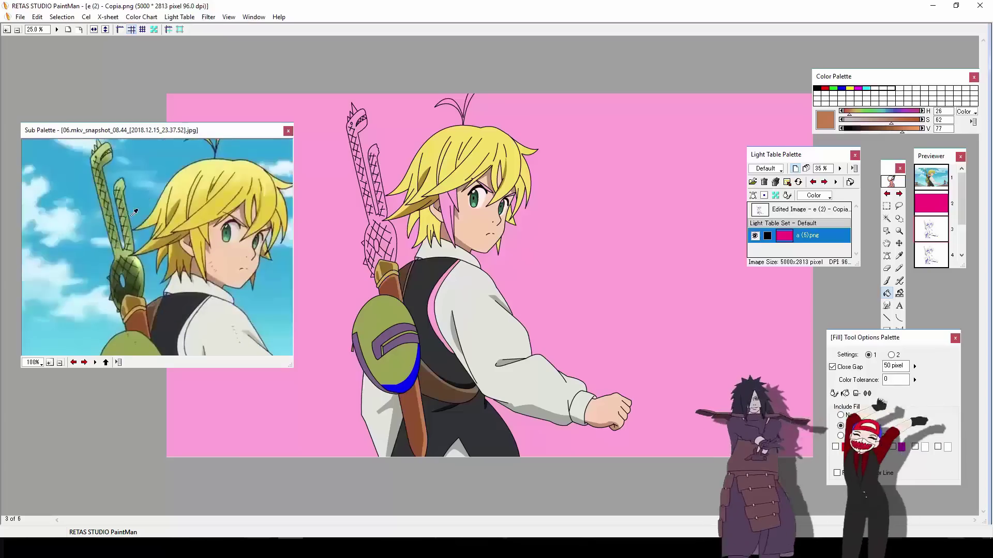
pyautogui.keyDown('alt'); pyautogui.click(123, 242); pyautogui.keyUp('alt')
pyautogui.keyDown('alt'); pyautogui.click(123, 242); pyautogui.keyUp('alt')
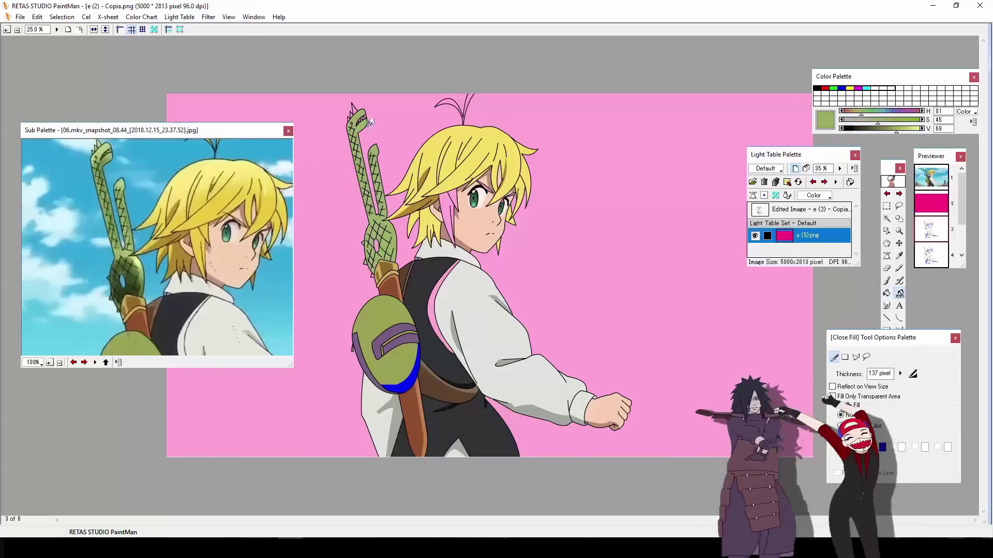
pyautogui.scroll(4, 370, 122)
pyautogui.scroll(-4, 533, 219)
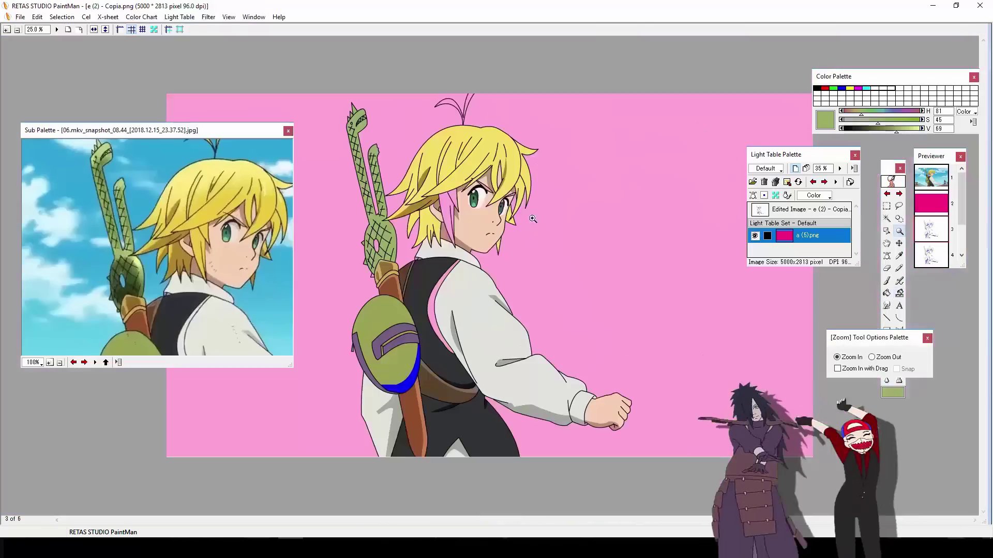
# Step: Fill the hair strands beside the ear and on top of the head with yellow, and the eyebrows with darker yellow
pyautogui.press('f')
pyautogui.keyDown('alt'); pyautogui.click(444, 198); pyautogui.keyUp('alt')
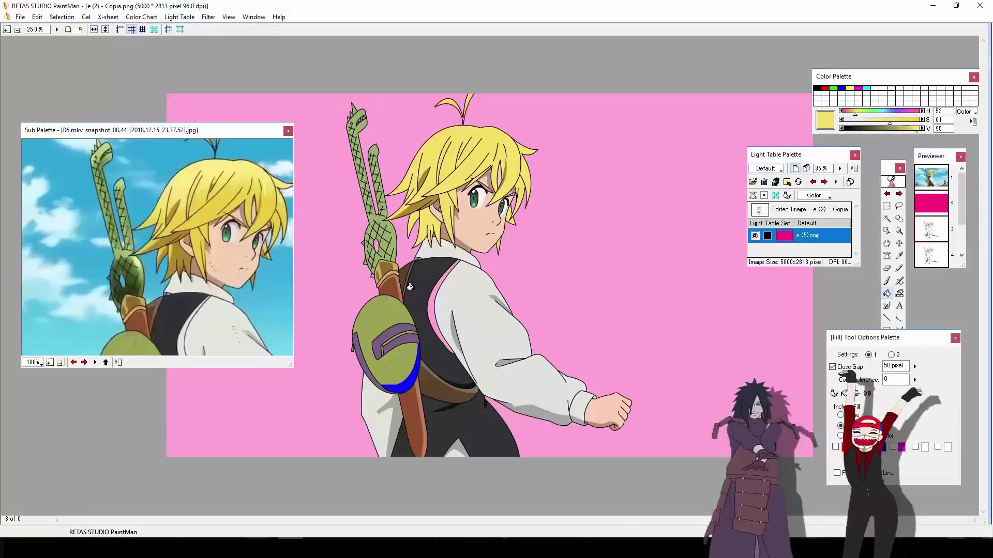
pyautogui.scroll(-3, 207, 290)
pyautogui.keyDown('alt'); pyautogui.click(143, 290); pyautogui.keyUp('alt')
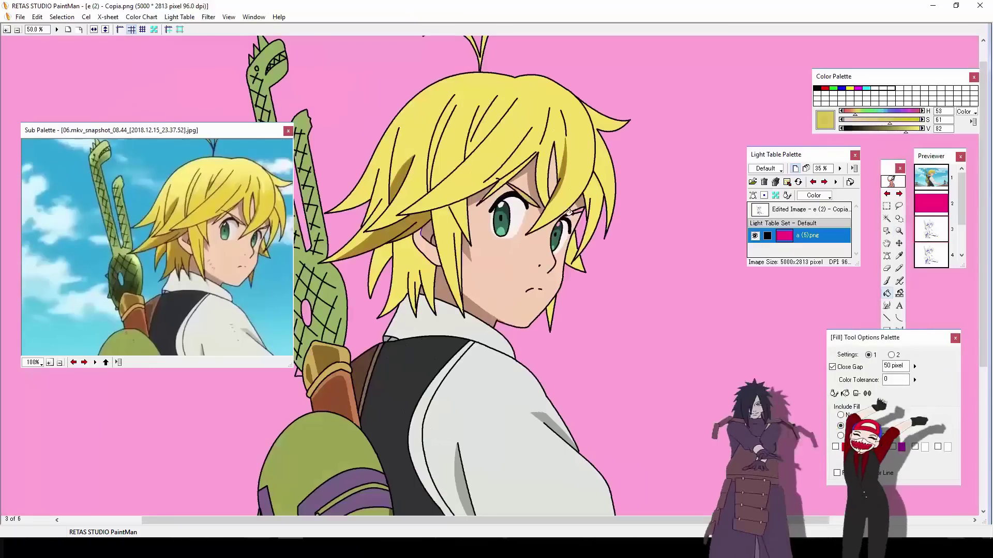
# Step: Draw curved shadow boundaries across both eye whites and fill the areas above them with grey at value 62
pyautogui.click(518, 225)
pyautogui.click(460, 289)
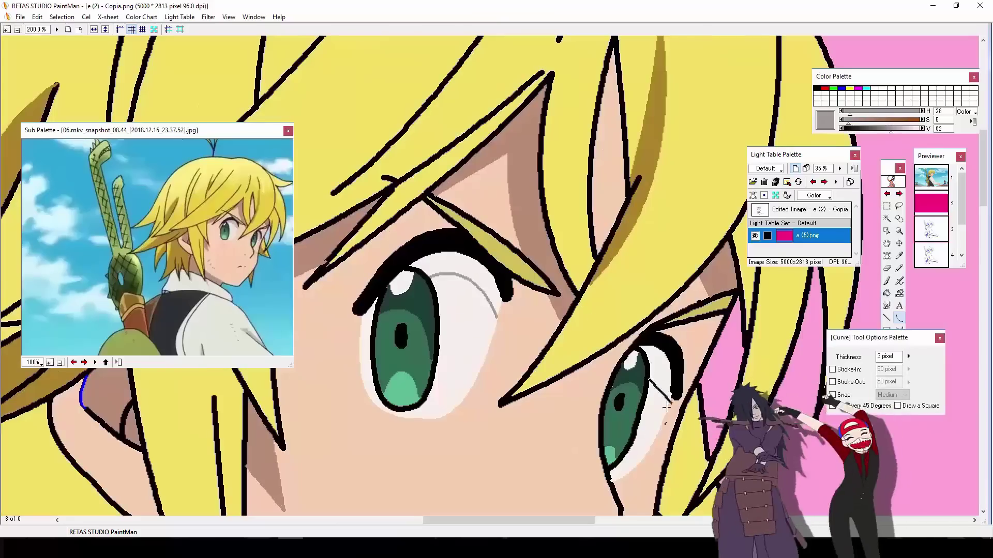
pyautogui.press('f')
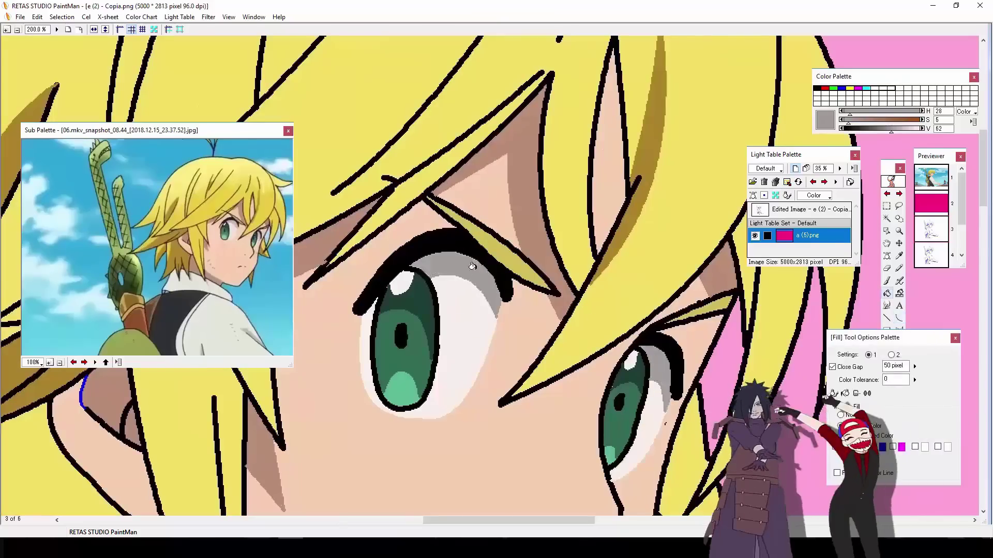
pyautogui.press('z')
pyautogui.keyDown('alt'); pyautogui.click(476, 274); pyautogui.keyUp('alt')
pyautogui.keyDown('alt'); pyautogui.click(483, 289); pyautogui.keyUp('alt')
pyautogui.keyDown('alt'); pyautogui.click(493, 305); pyautogui.keyUp('alt')
pyautogui.keyDown('alt'); pyautogui.click(506, 270); pyautogui.keyUp('alt')
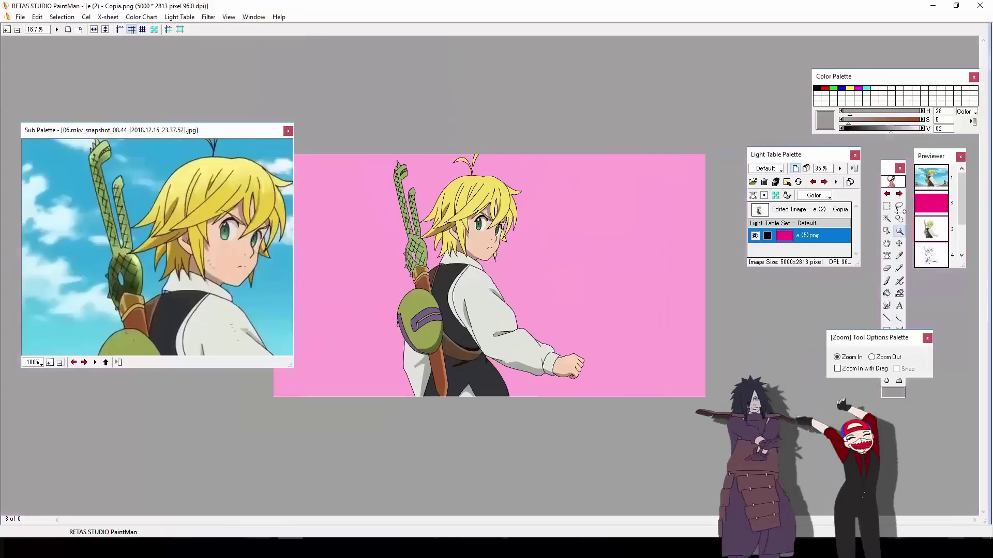
# Step: Set the light table opacity to 56%, show the reference image at 50%, and enlarge and reposition its window
pyautogui.moveTo(839, 168); pyautogui.dragTo(842, 154)
pyautogui.click(59, 362)
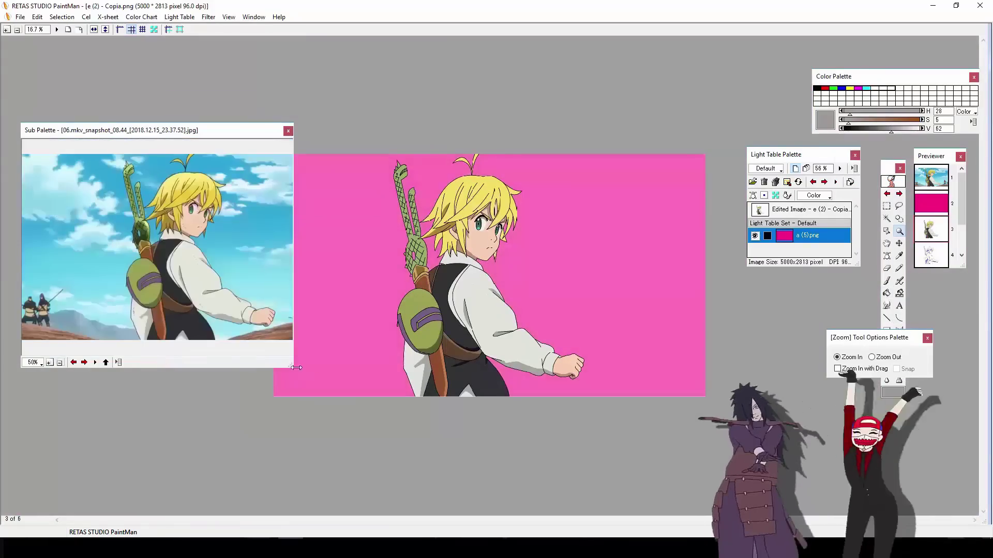
pyautogui.moveTo(296, 368); pyautogui.dragTo(321, 410)
pyautogui.moveTo(321, 123); pyautogui.dragTo(347, 113)
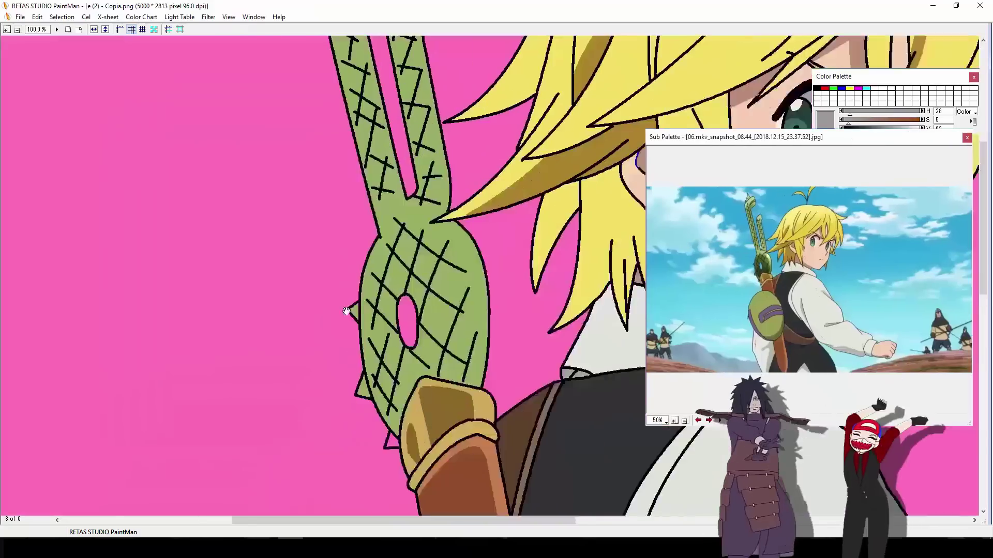
# Step: Outline an oval shadow on the round part of the sword hilt and fill it with dark green at H 79, S 64, V 36
pyautogui.moveTo(346, 311); pyautogui.dragTo(249, 342)
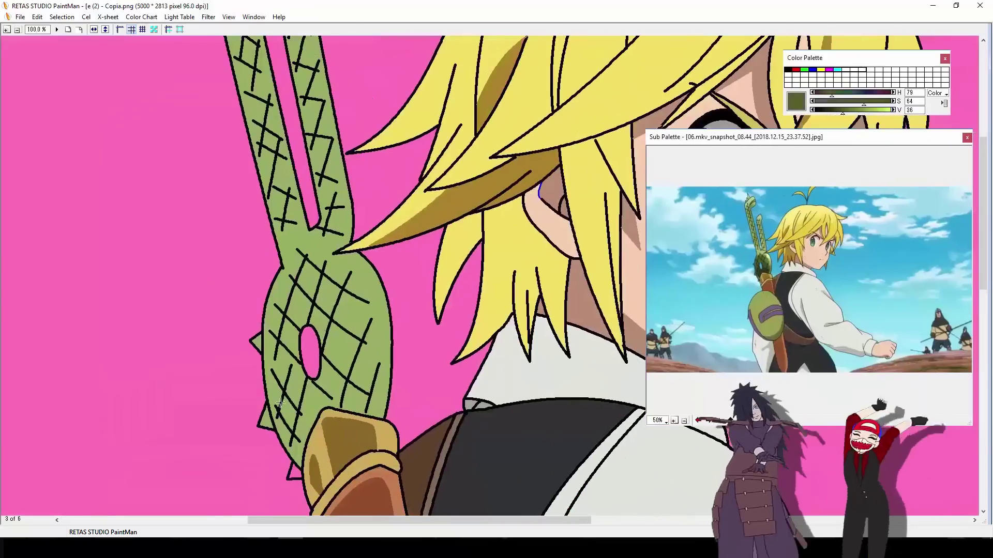
pyautogui.moveTo(279, 403)
pyautogui.mouseDown()
pyautogui.moveTo(268, 361)
pyautogui.moveTo(274, 304)
pyautogui.moveTo(305, 269)
pyautogui.moveTo(295, 263)
pyautogui.moveTo(331, 264)
pyautogui.moveTo(360, 302)
pyautogui.moveTo(357, 402)
pyautogui.mouseUp()
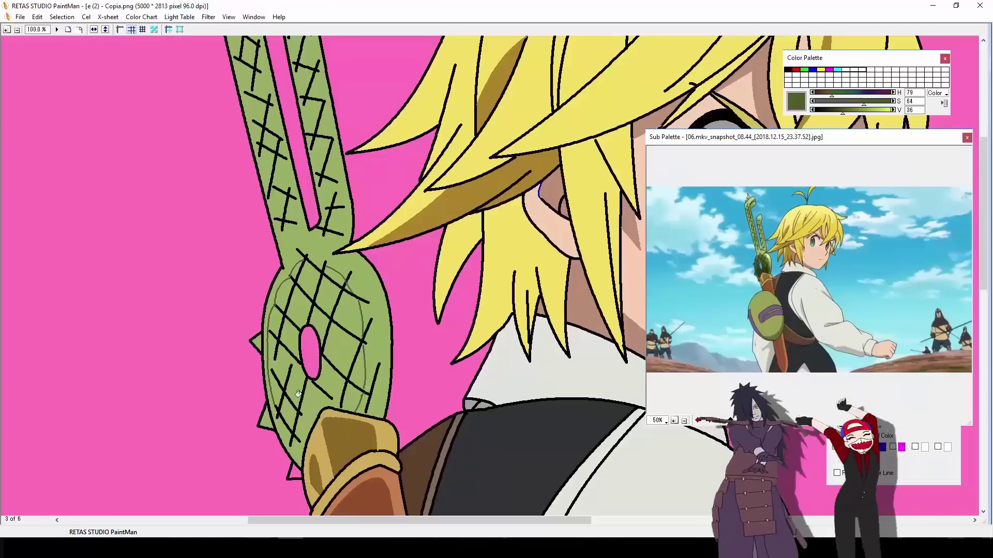
pyautogui.moveTo(298, 394); pyautogui.dragTo(307, 416)
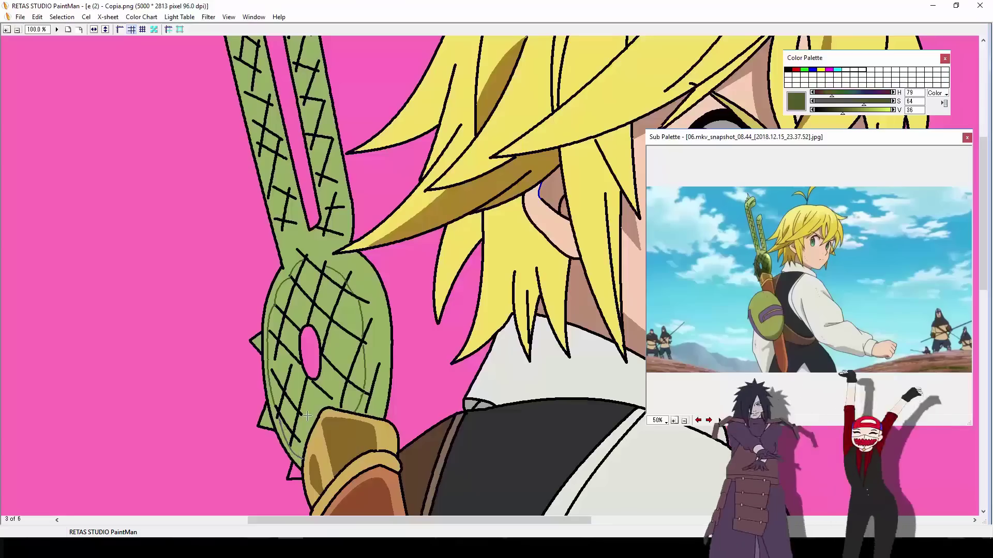
pyautogui.click(298, 393)
pyautogui.click(308, 282)
pyautogui.click(324, 293)
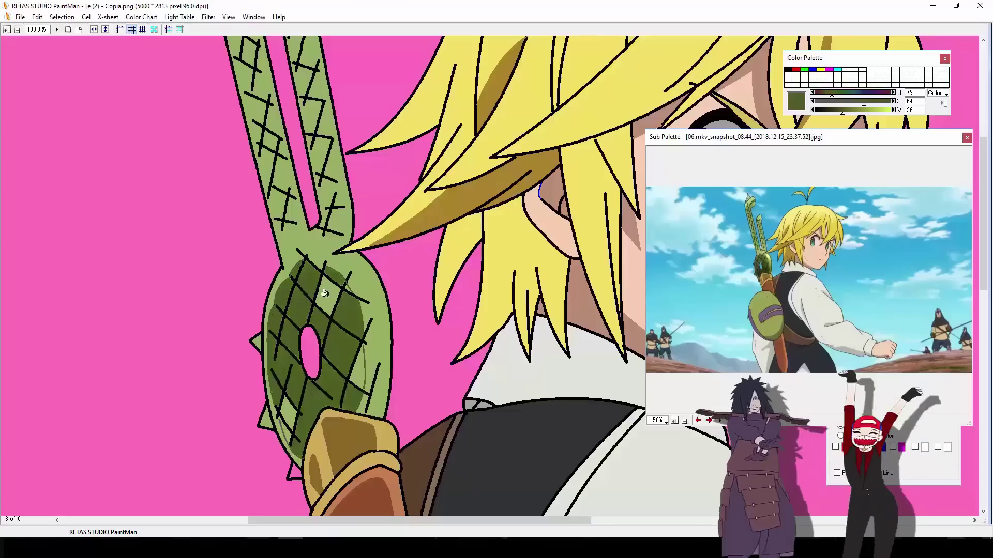
pyautogui.click(369, 357)
pyautogui.hotkey('ctrl', 'z')
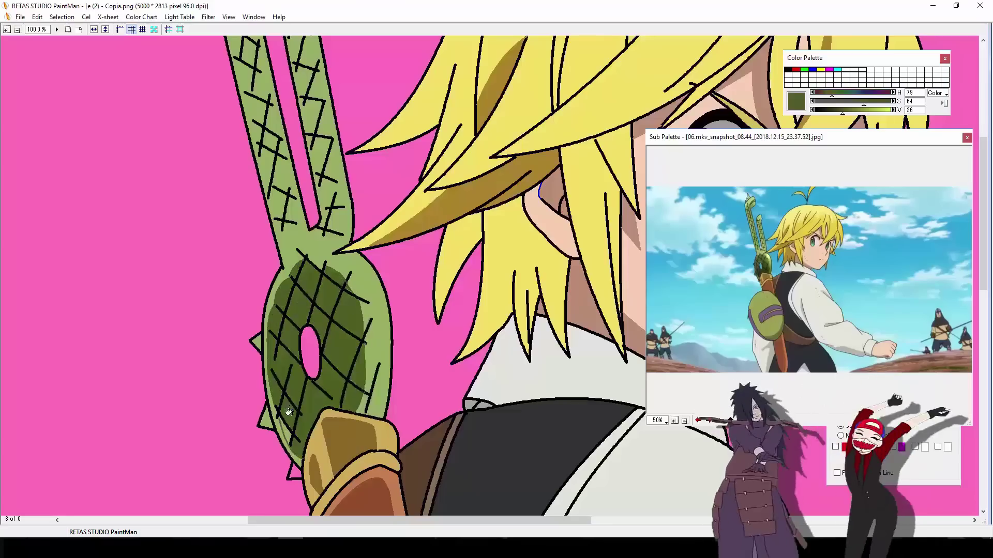
# Step: Draw a shadow boundary from the dragon's jaw down the inner edge of its long neck and fill the strip with the same dark green
pyautogui.scroll(-3, 397, 140)
pyautogui.scroll(1, 397, 139)
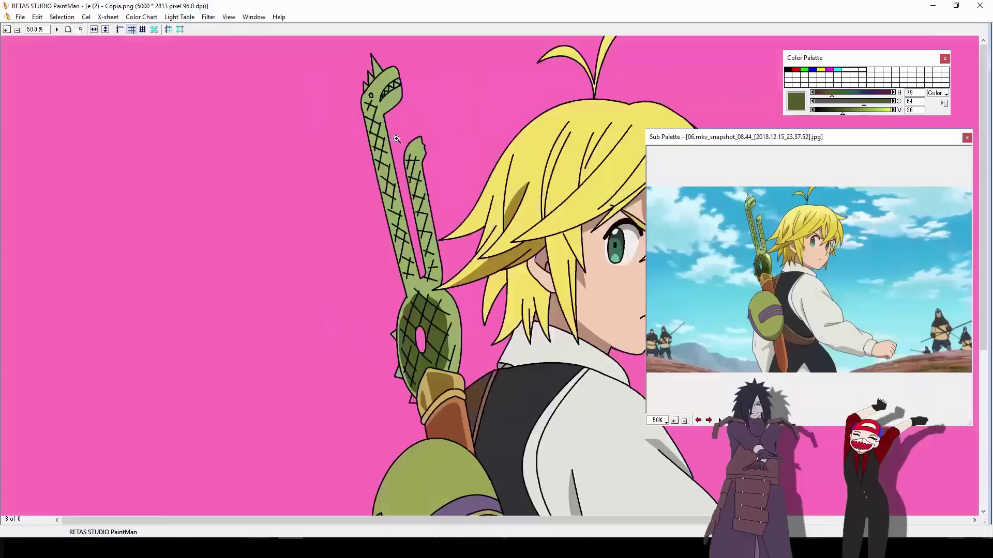
pyautogui.scroll(1, 397, 140)
pyautogui.moveTo(397, 140)
pyautogui.mouseDown()
pyautogui.moveTo(414, 168)
pyautogui.moveTo(364, 95)
pyautogui.mouseUp()
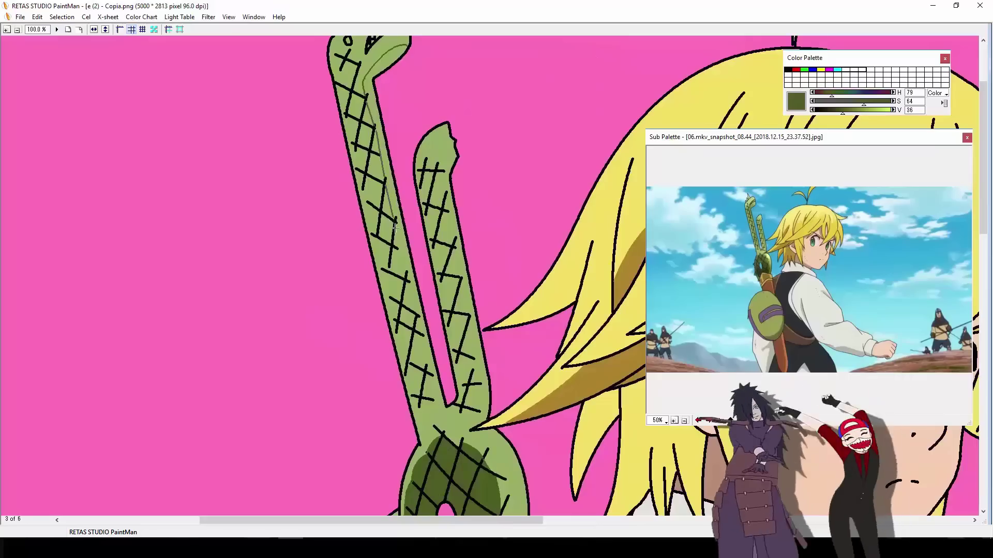
pyautogui.moveTo(394, 226); pyautogui.dragTo(442, 411)
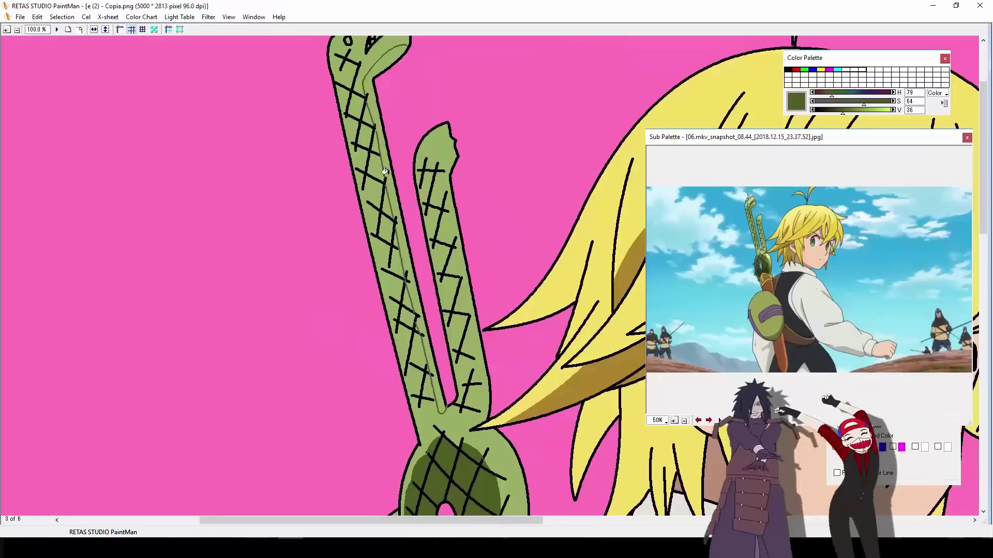
pyautogui.scroll(-1, 423, 346)
pyautogui.scroll(2, 424, 346)
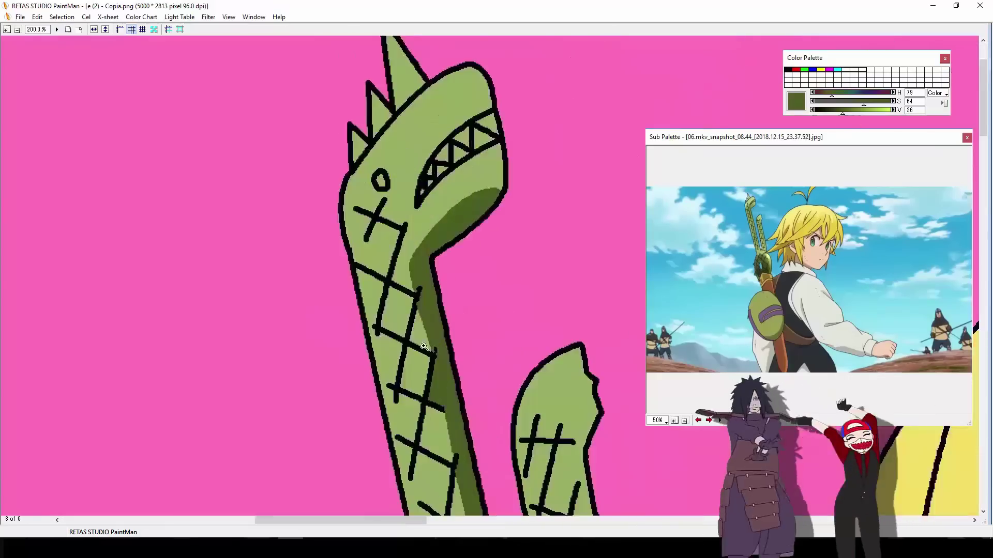
pyautogui.scroll(-3, 456, 309)
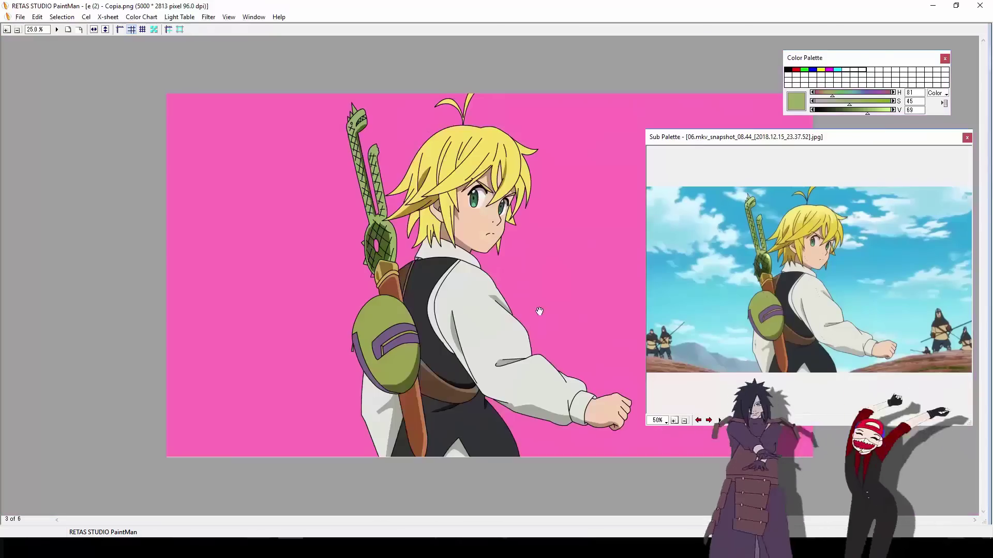
pyautogui.scroll(1, 453, 233)
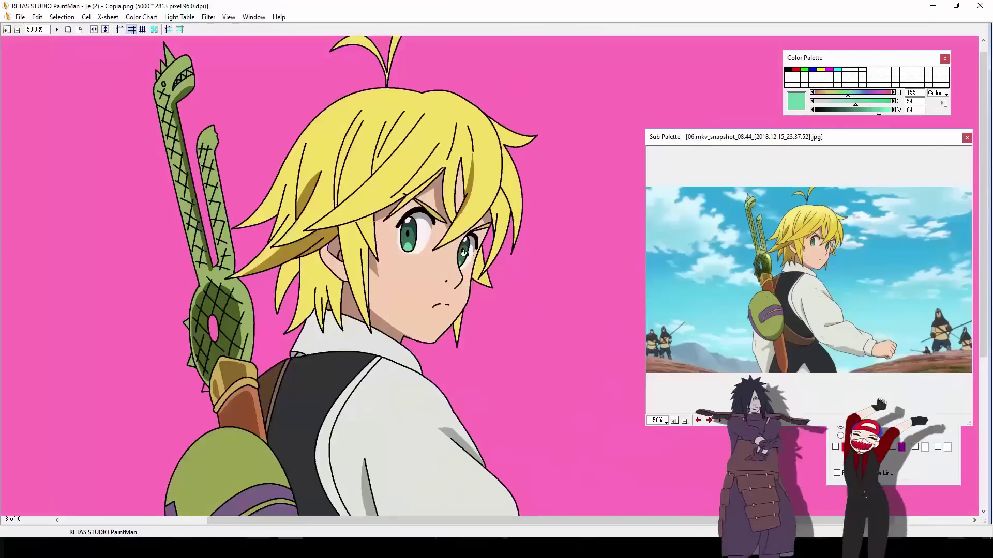
pyautogui.scroll(-1, 463, 253)
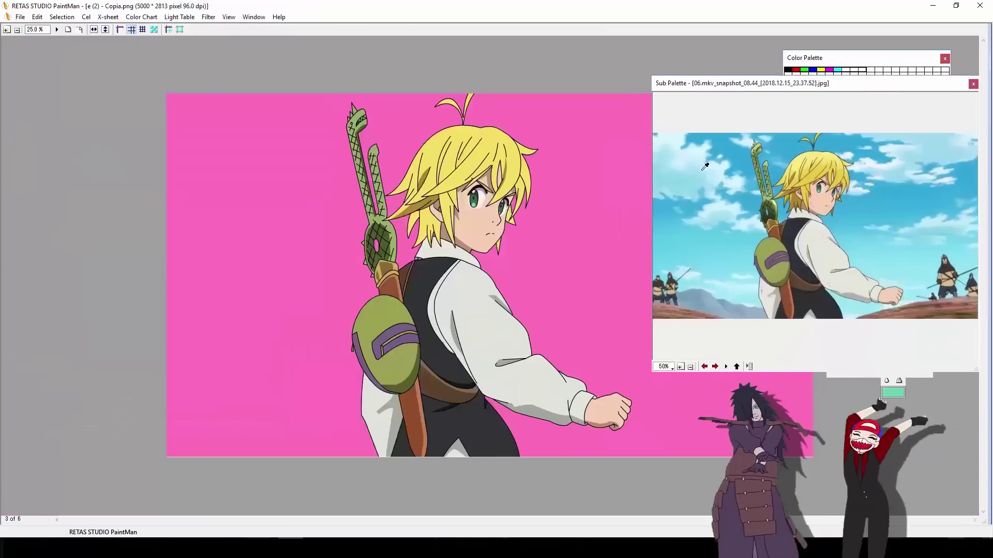